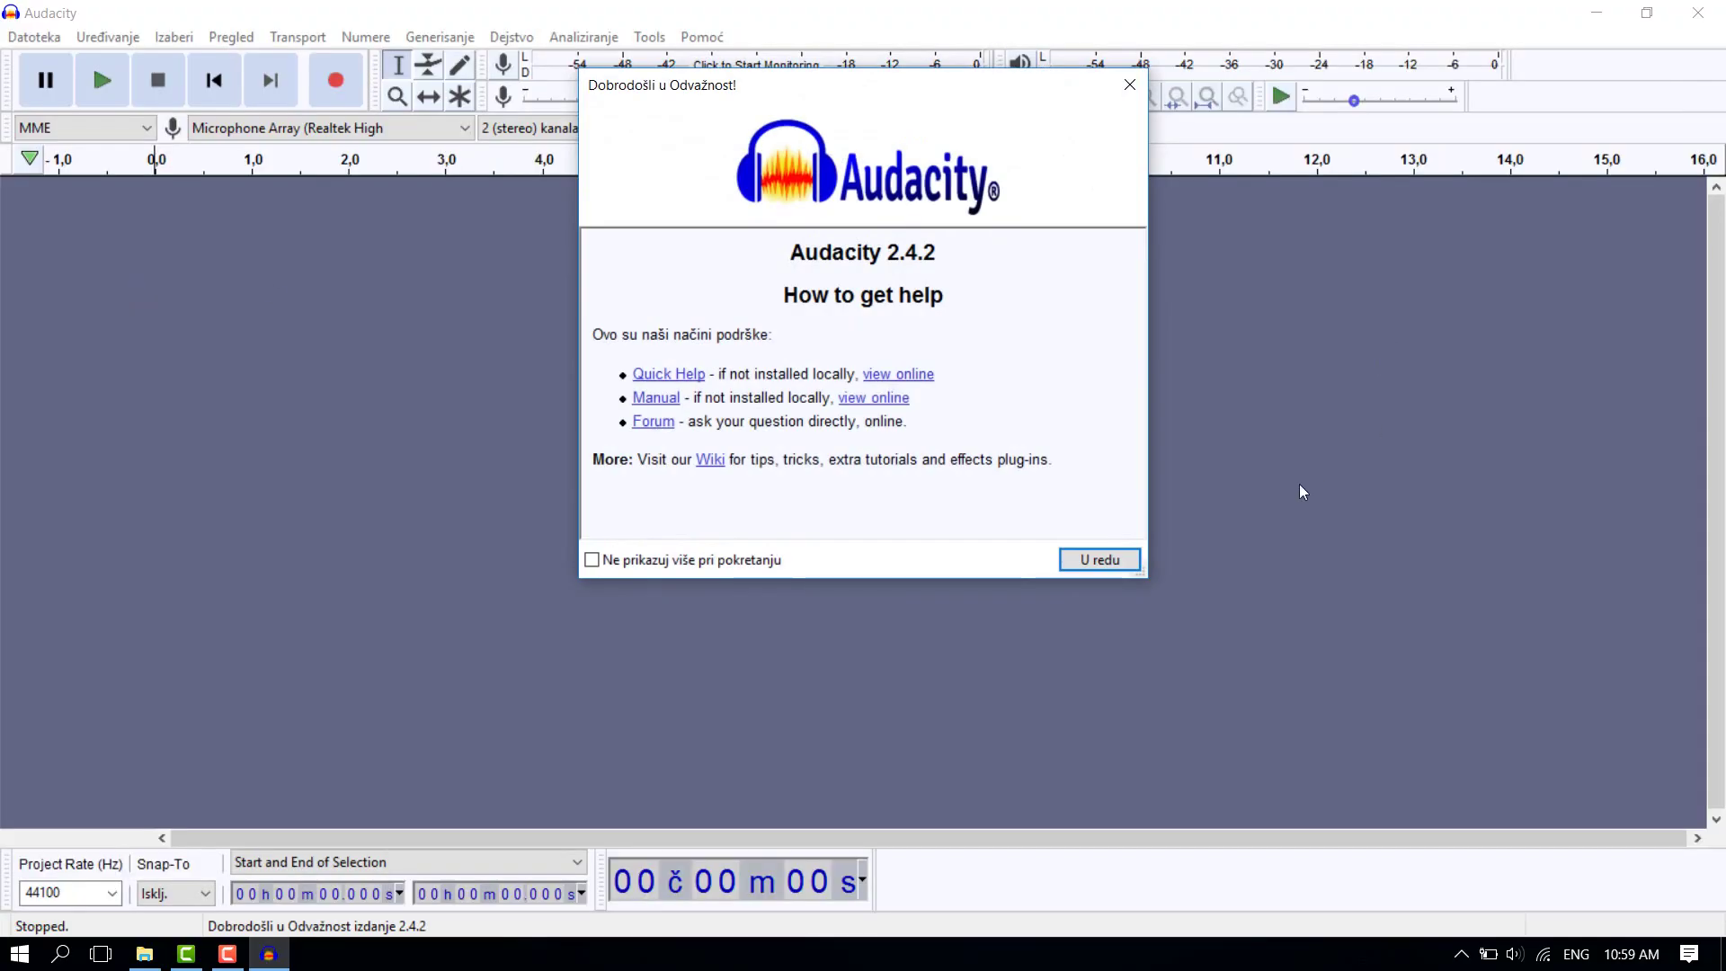
- Dismiss the welcome message and open the 22-second MP3 file Zvuk 1 from the Информатика и рачунарство folder
click(1093, 561)
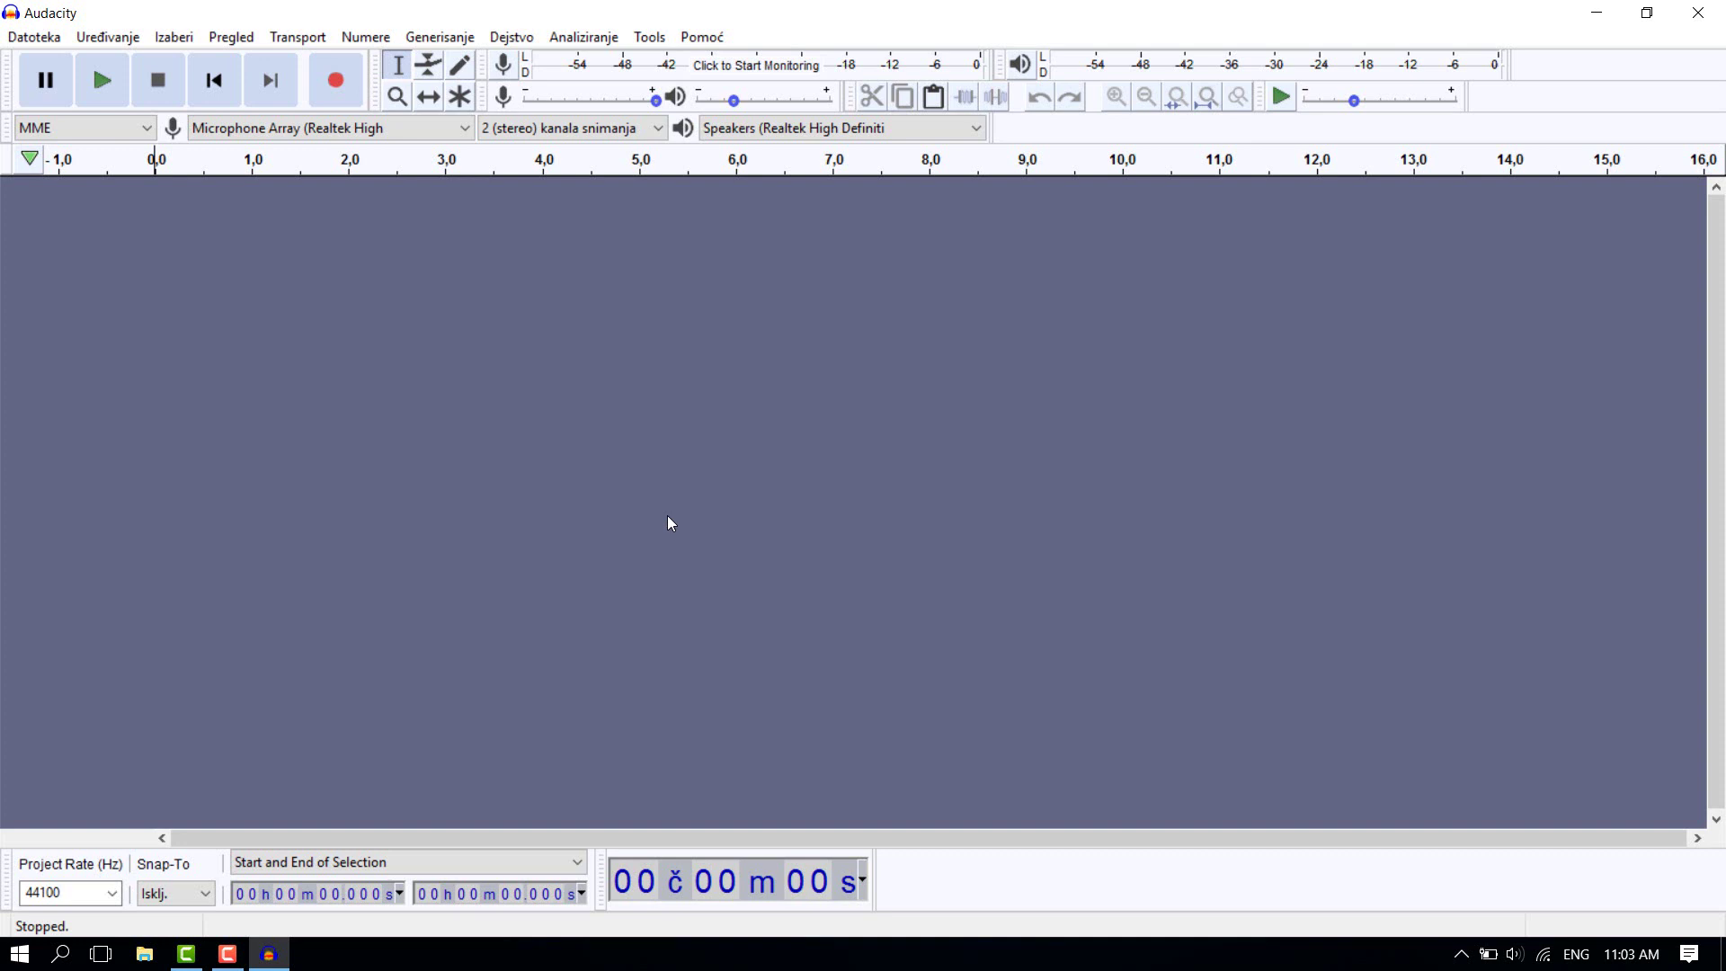
click(43, 40)
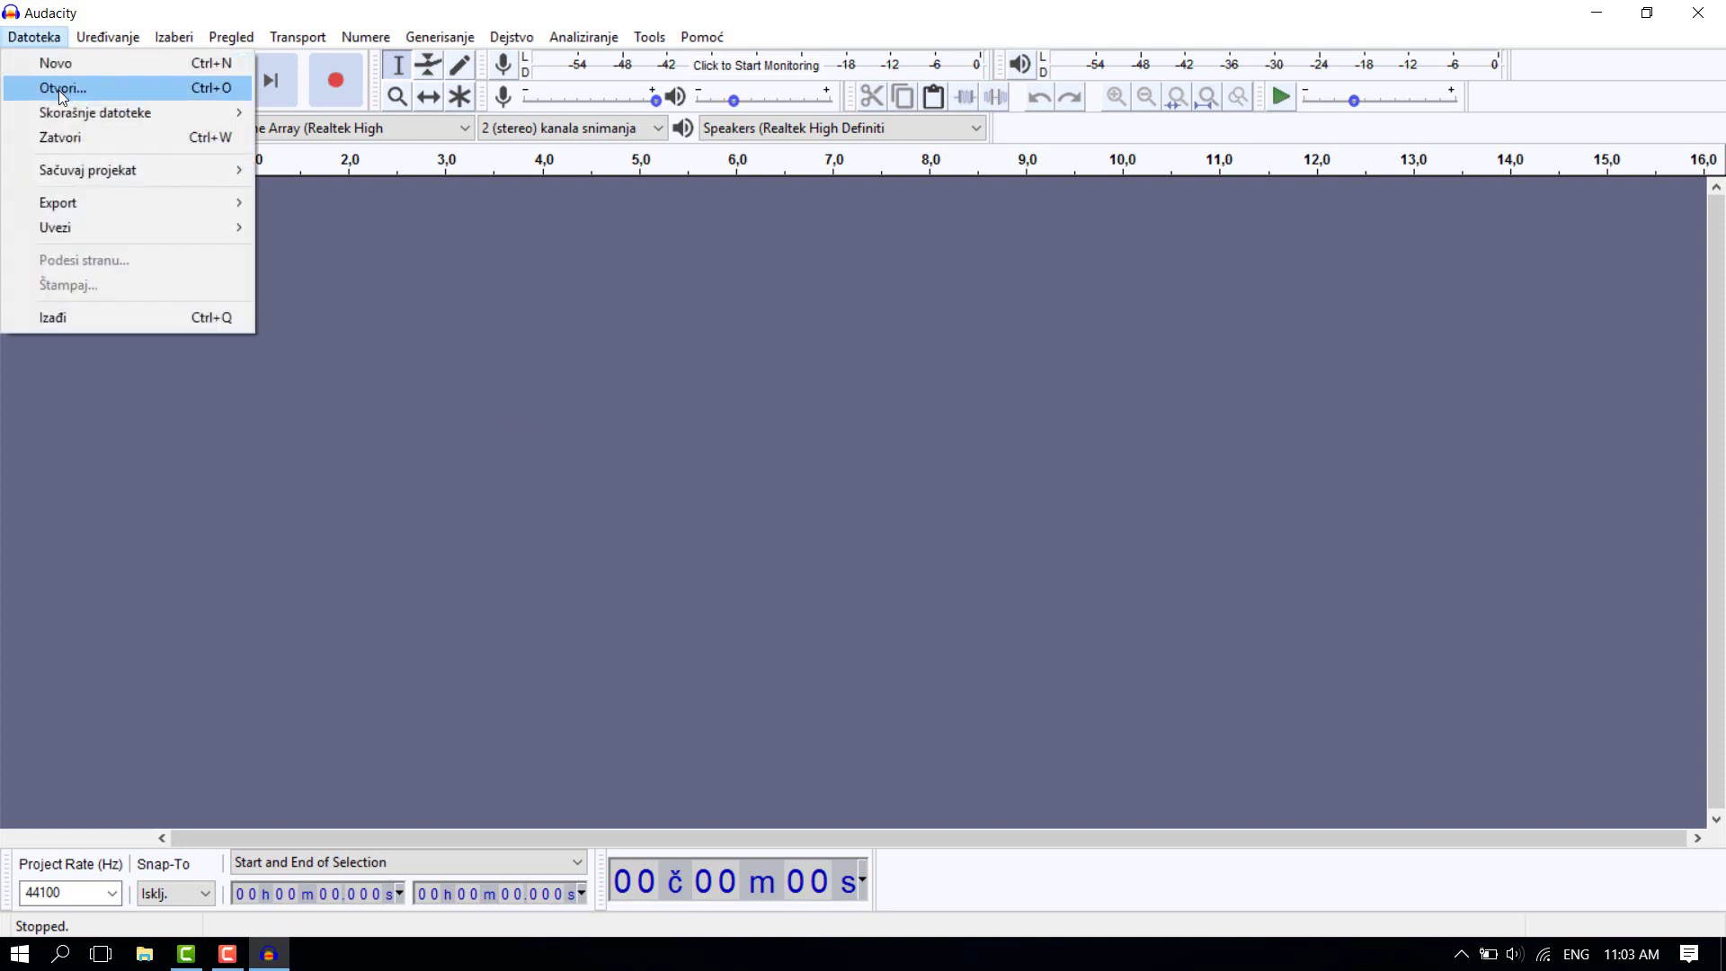
click(82, 89)
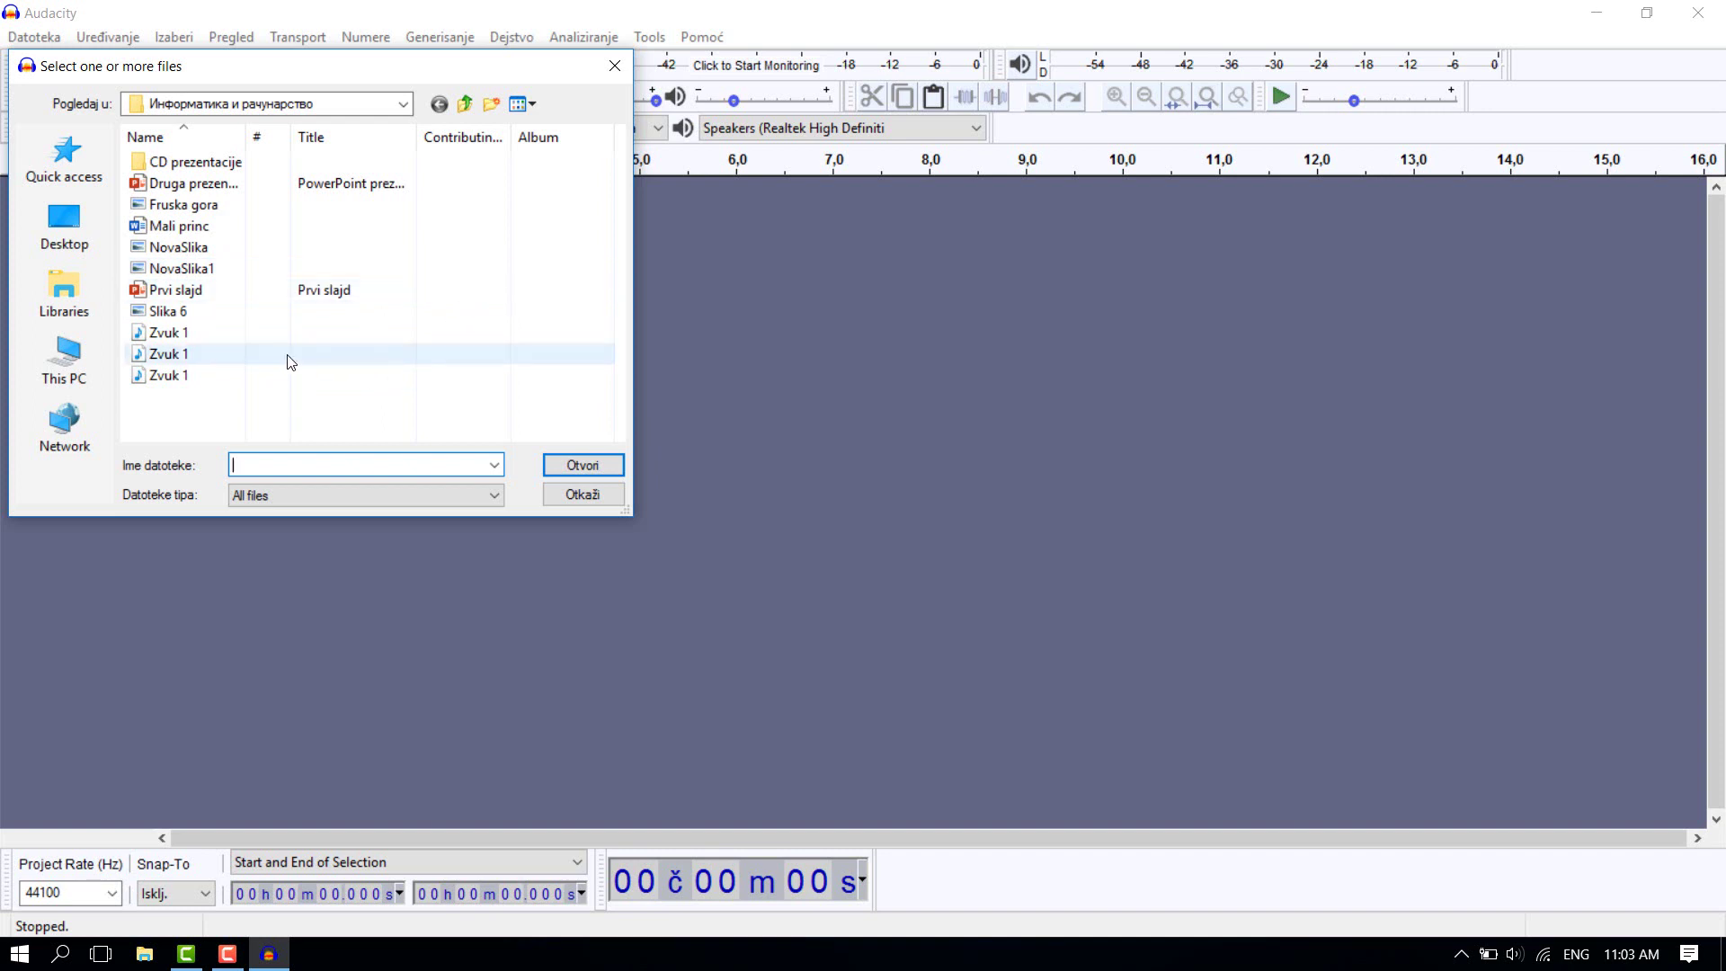
click(210, 359)
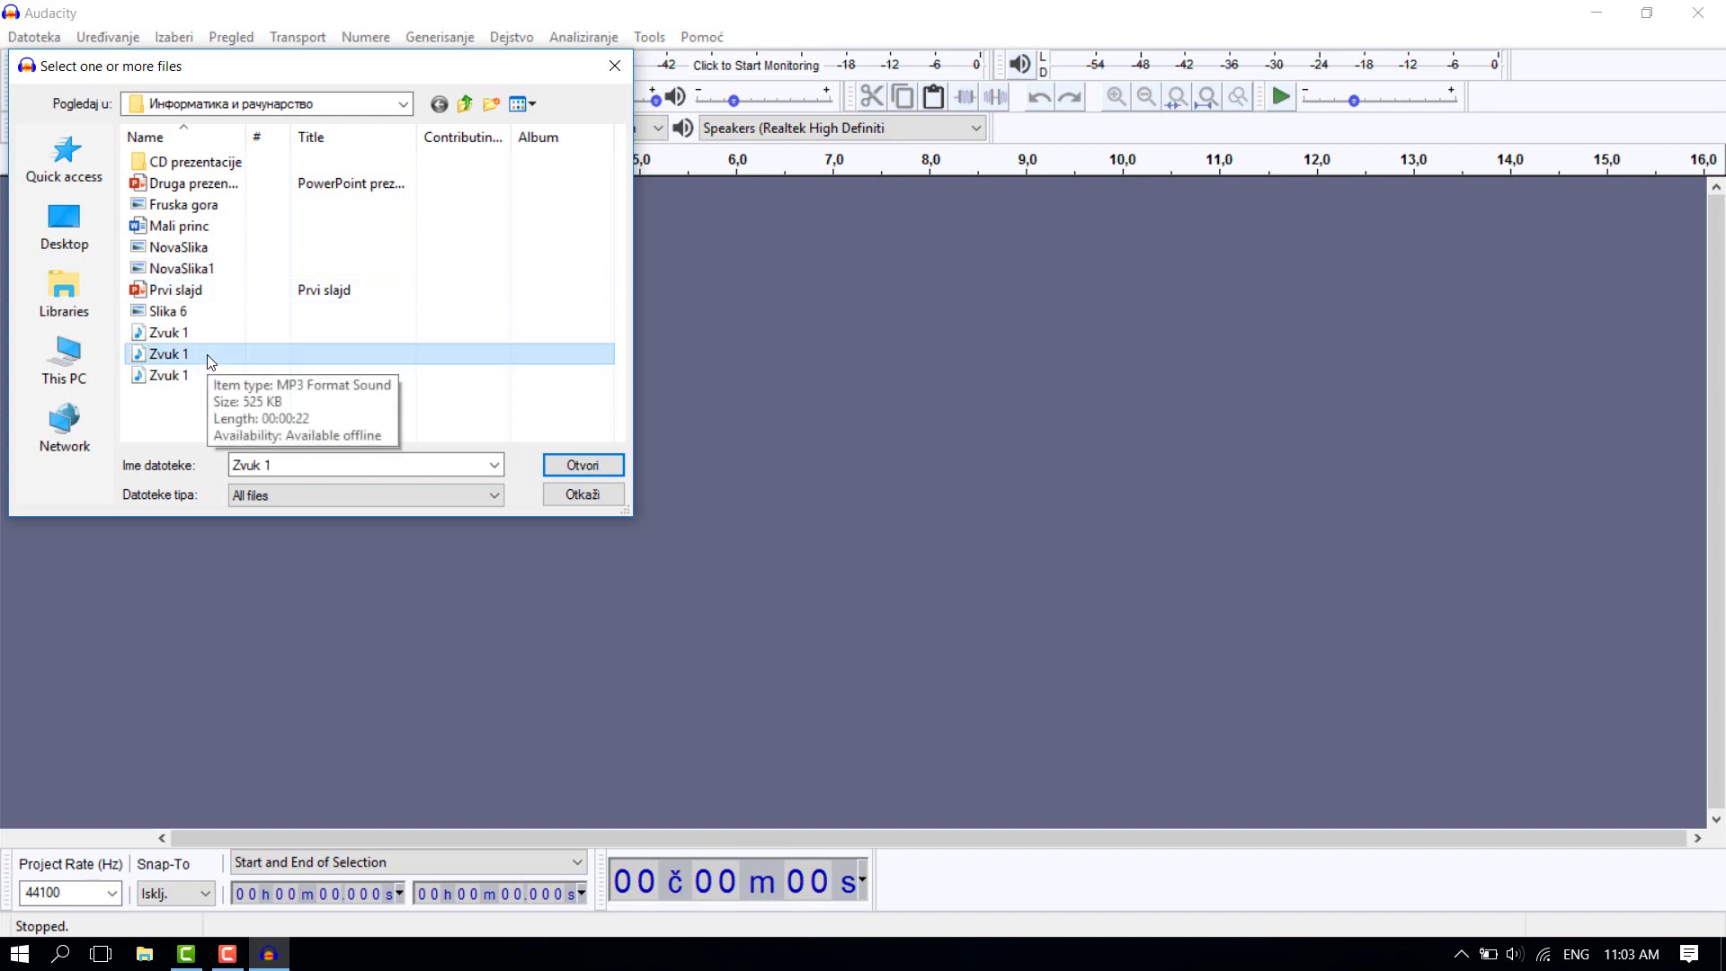
click(604, 471)
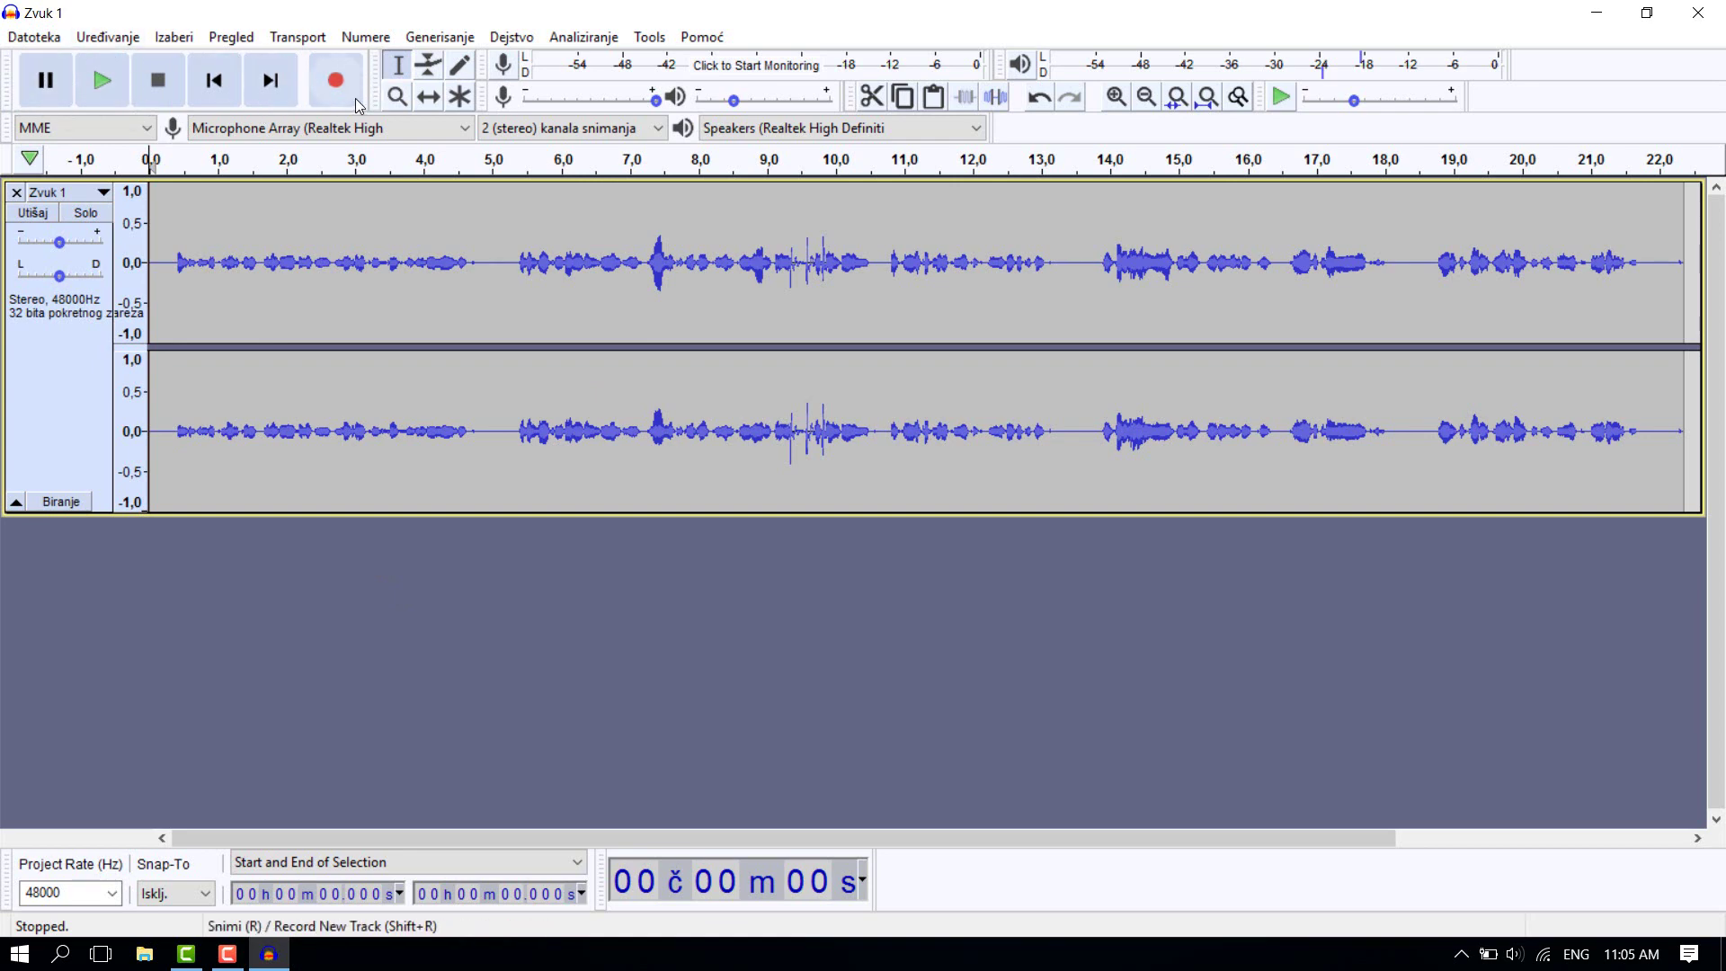
- Play the opening seconds of the Zvuk 1 track, pause and stop playback, and jump to the track's end and back to its start
click(101, 79)
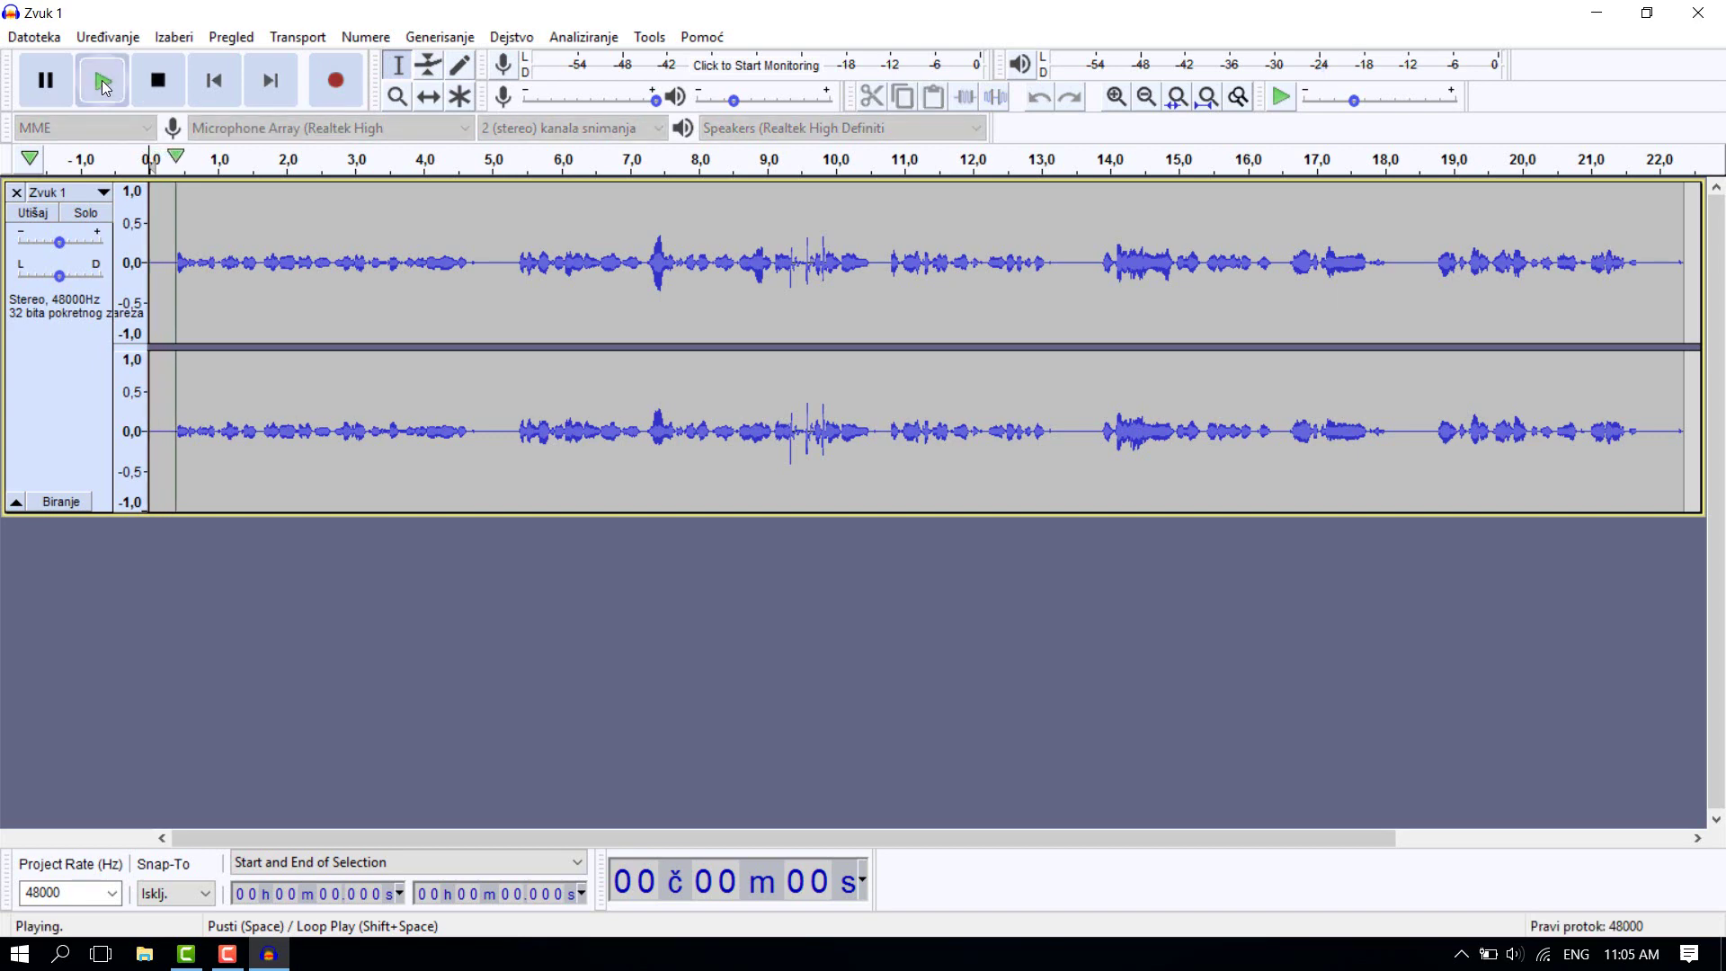
click(47, 83)
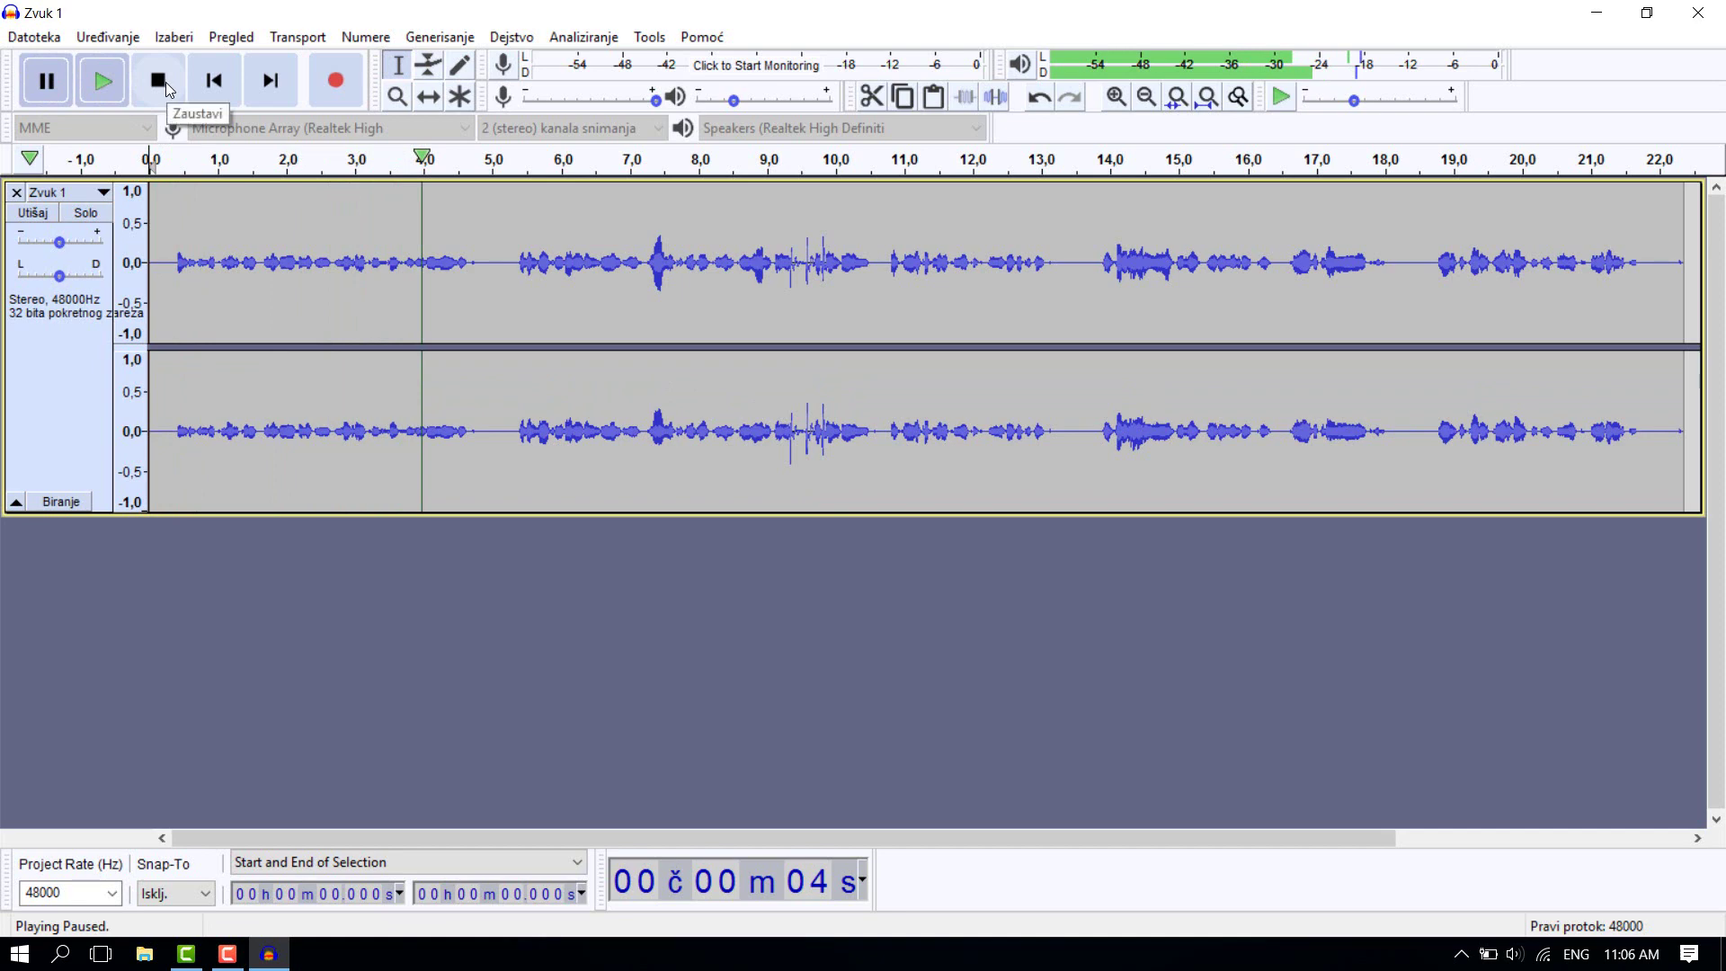
click(166, 85)
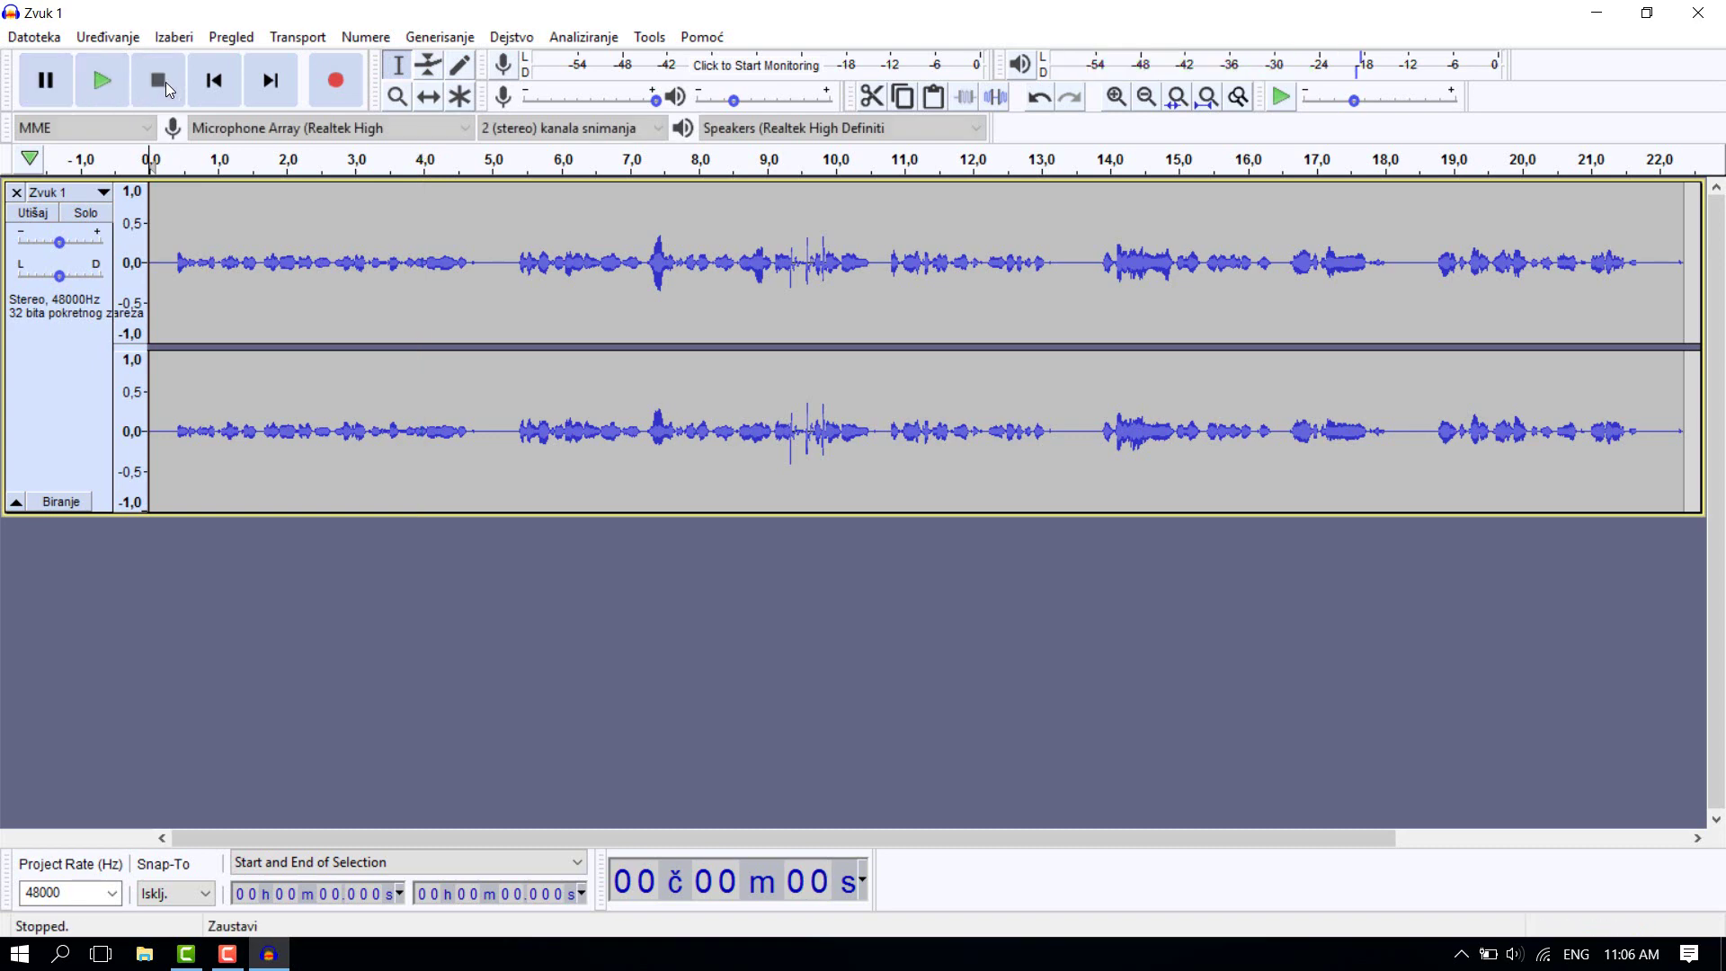
click(271, 83)
click(224, 86)
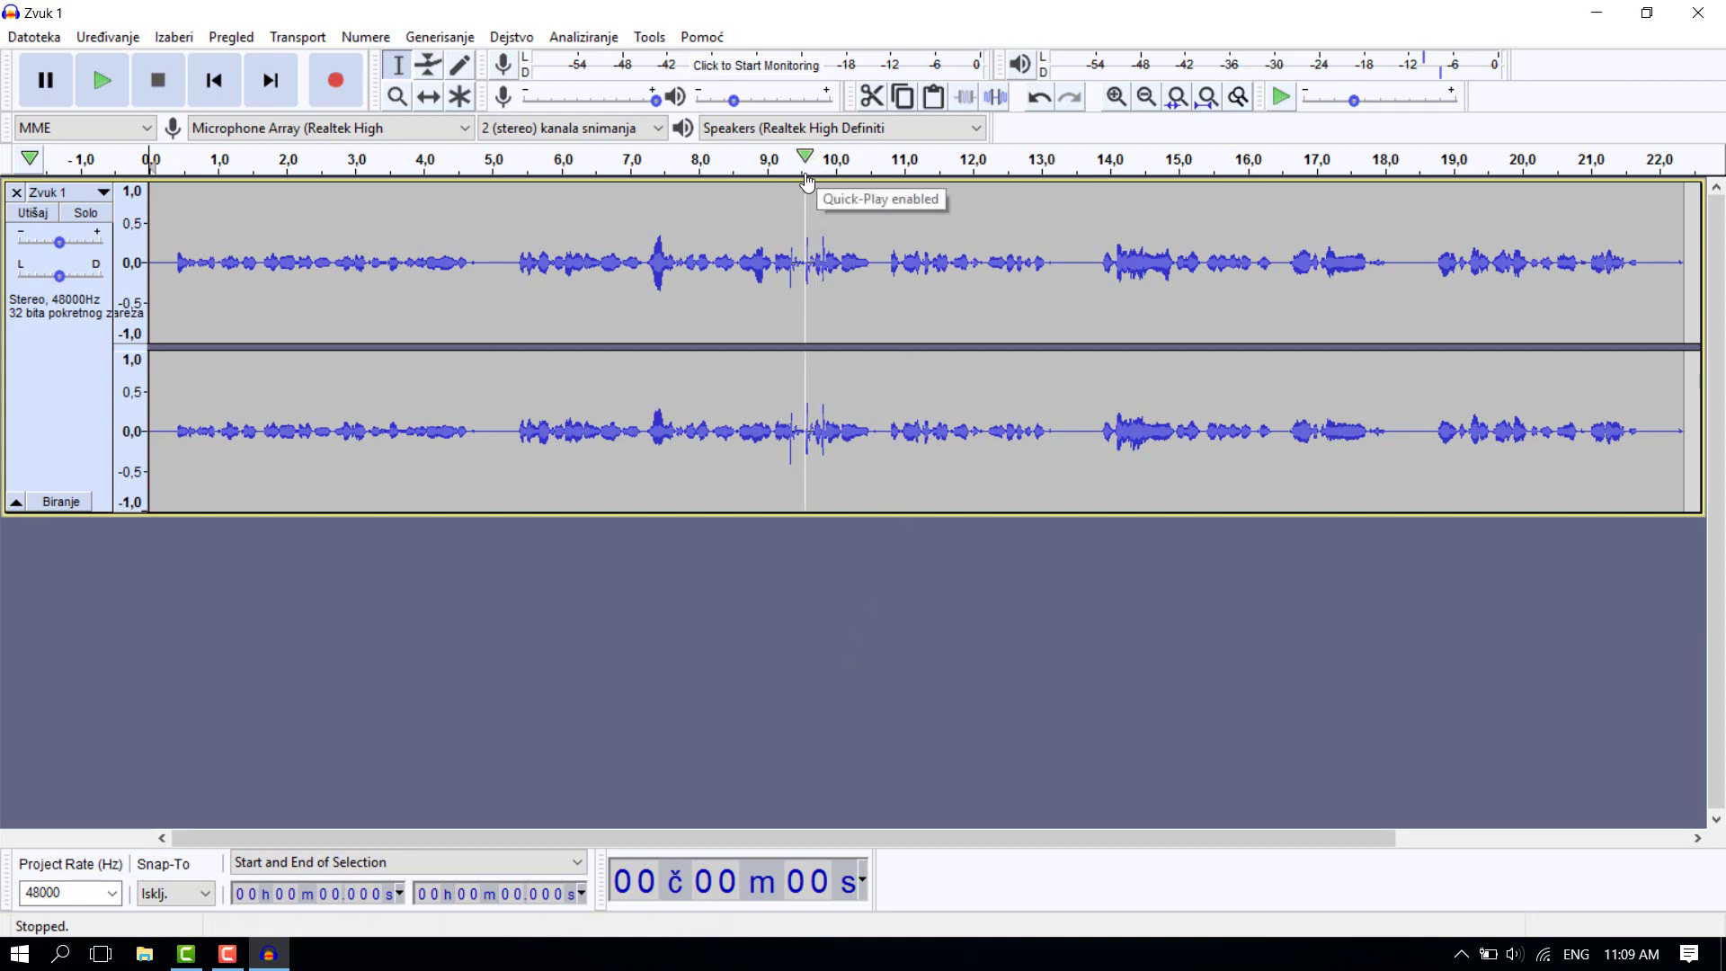
- Select the noisy passage from about 9.3 to 9.8 s and capture it as the Noise Reduction noise profile
click(788, 259)
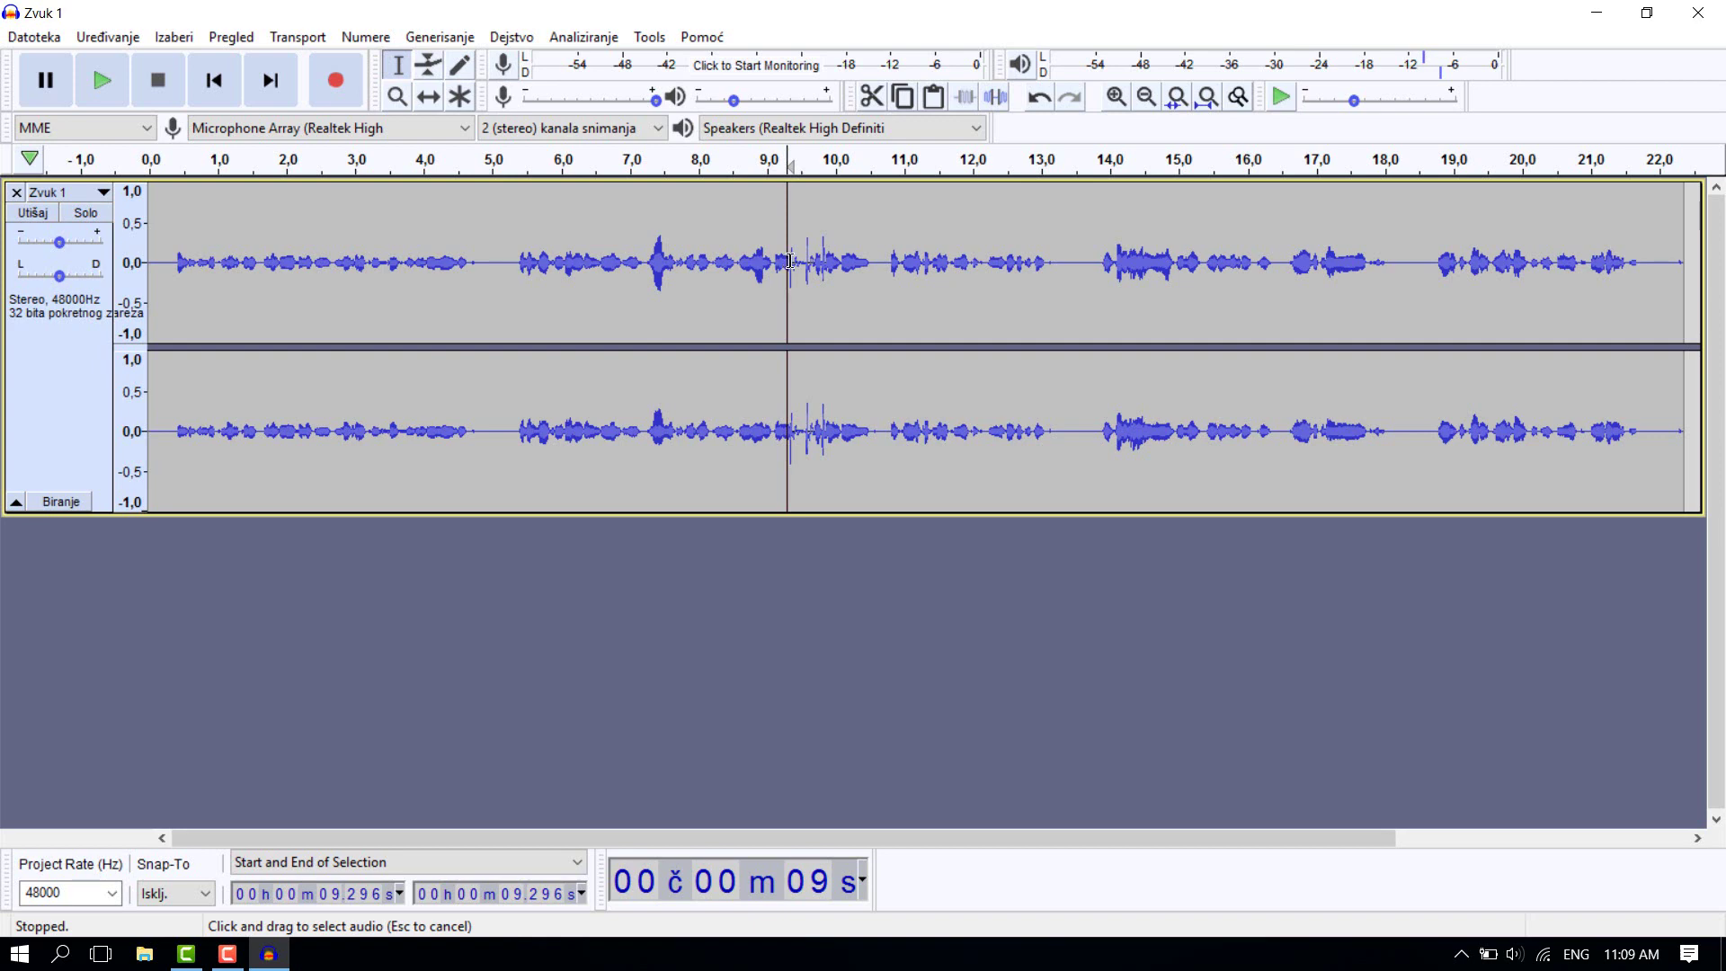
drag(787, 260, 822, 266)
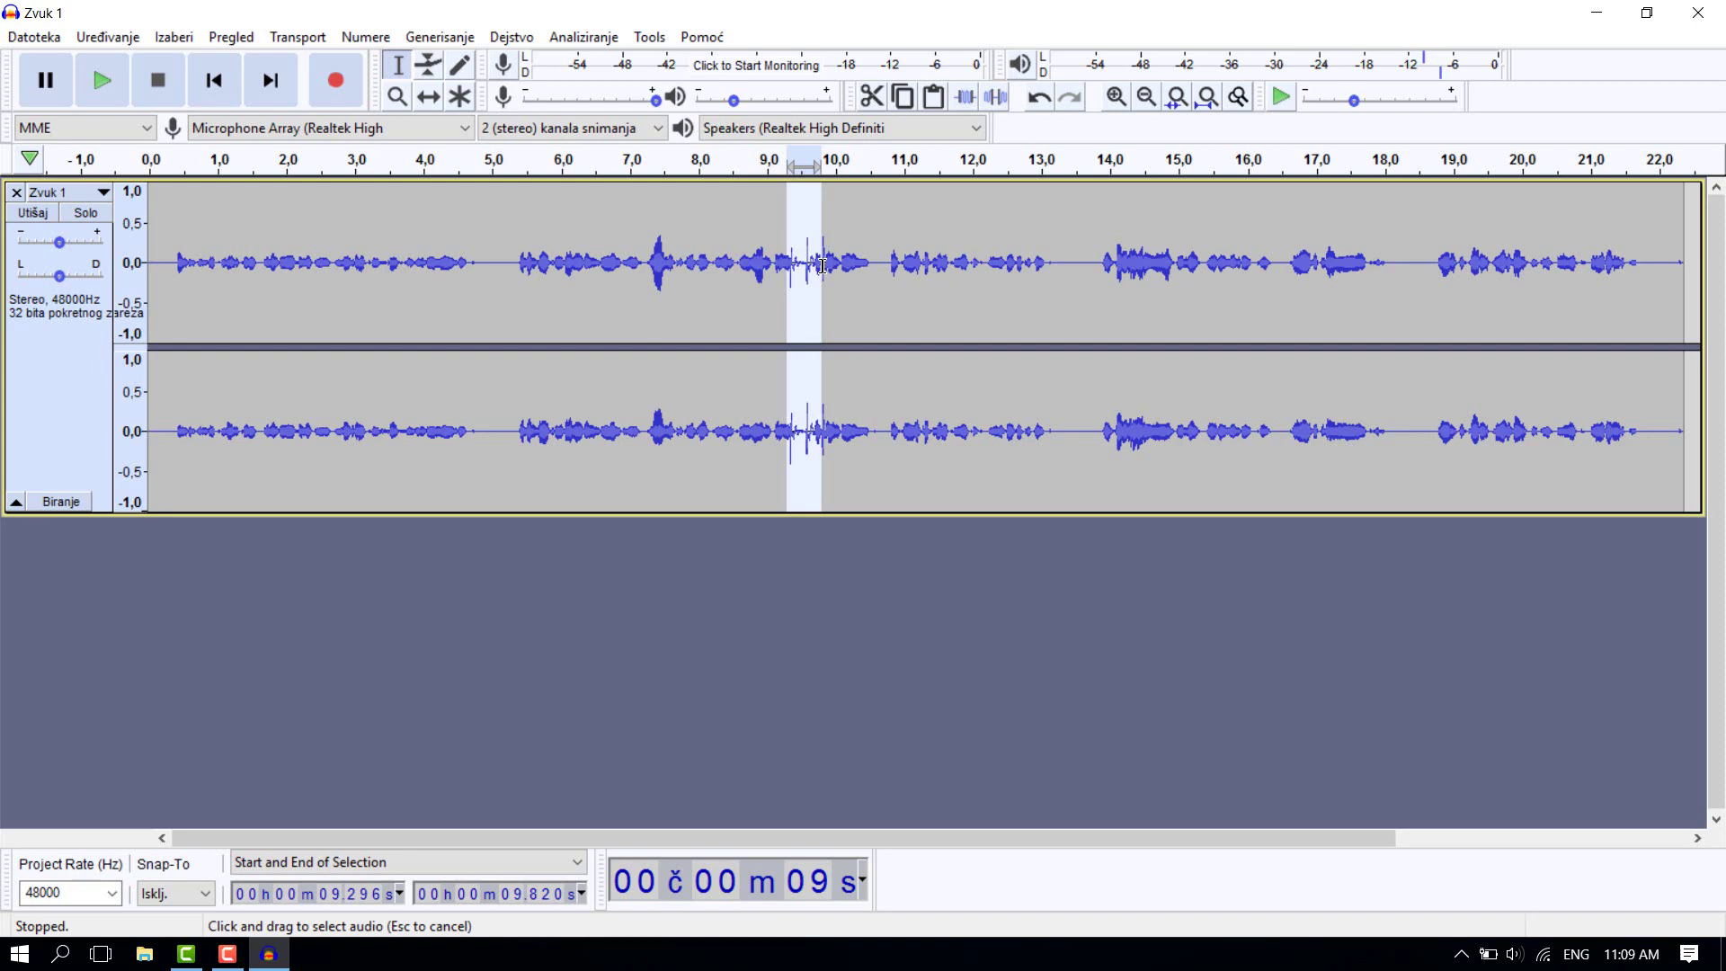
drag(822, 266, 822, 267)
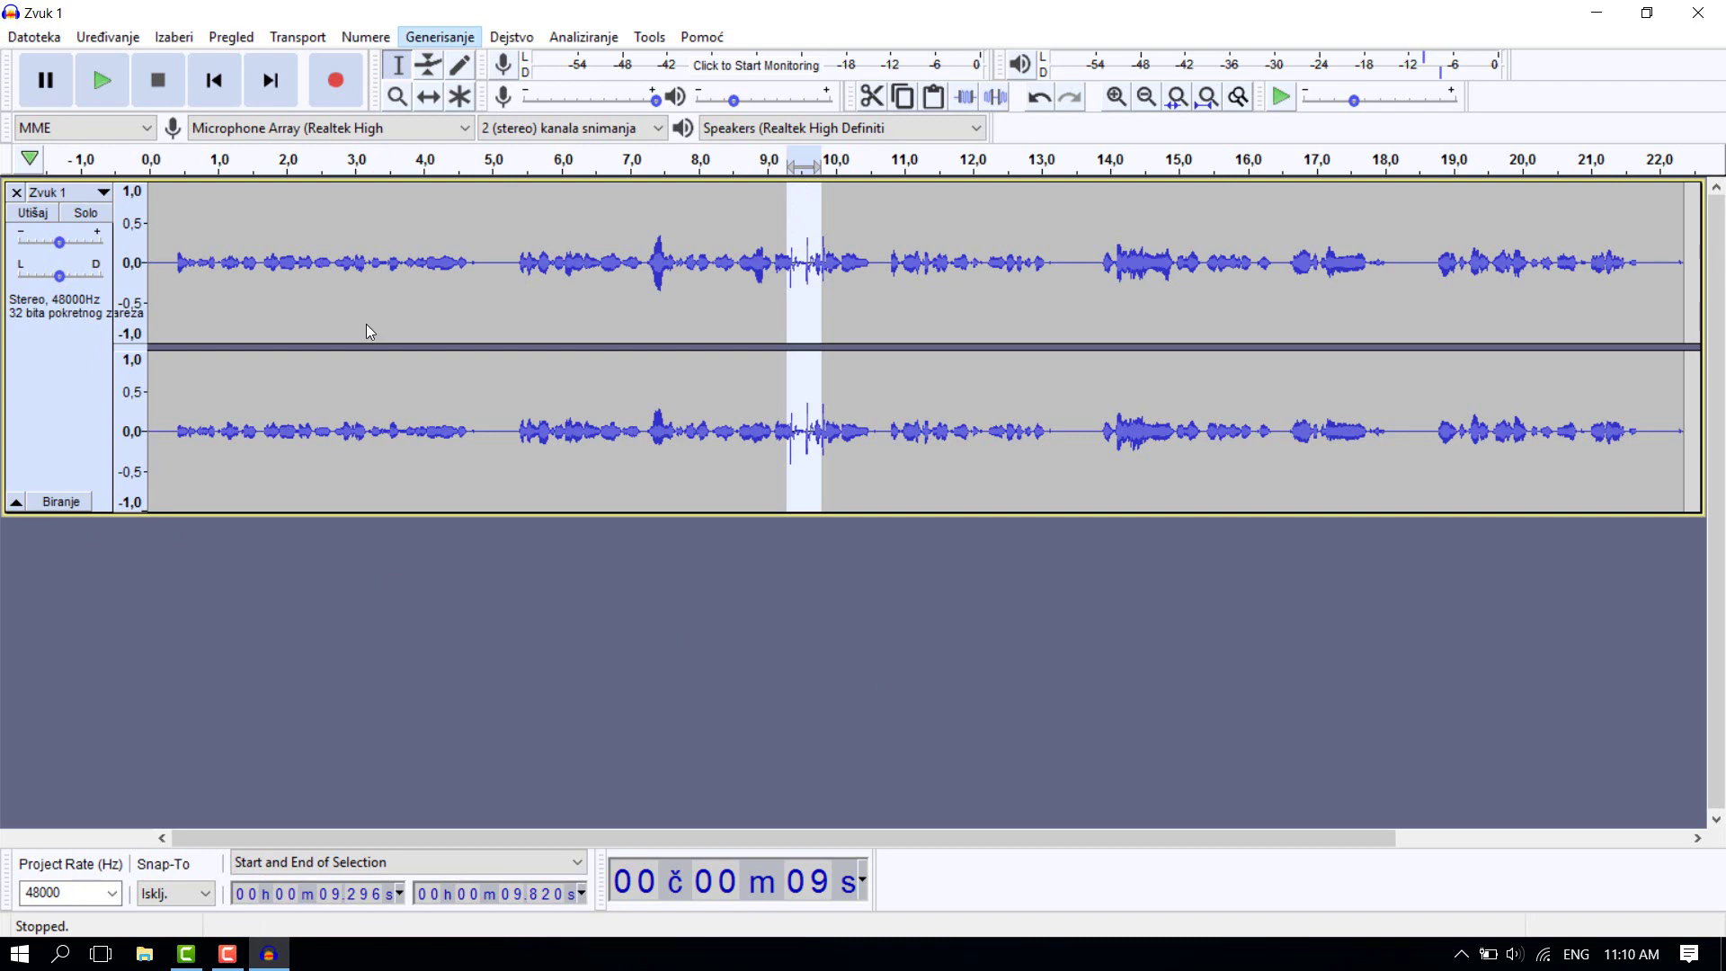
click(511, 37)
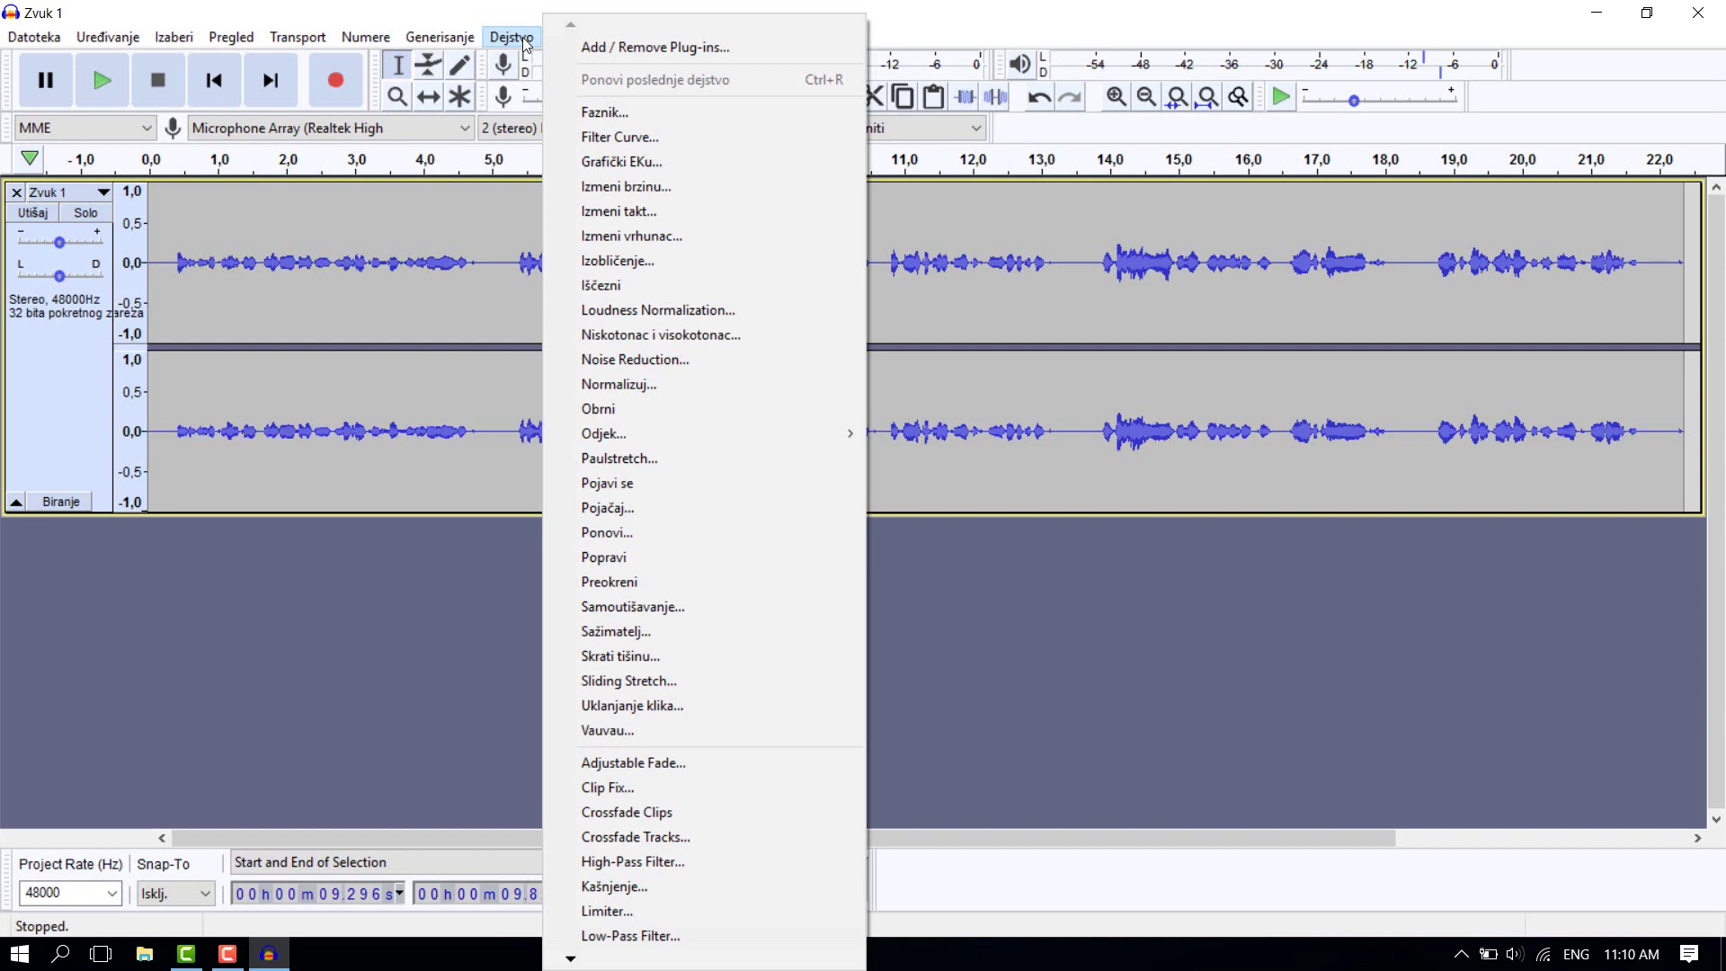
click(654, 359)
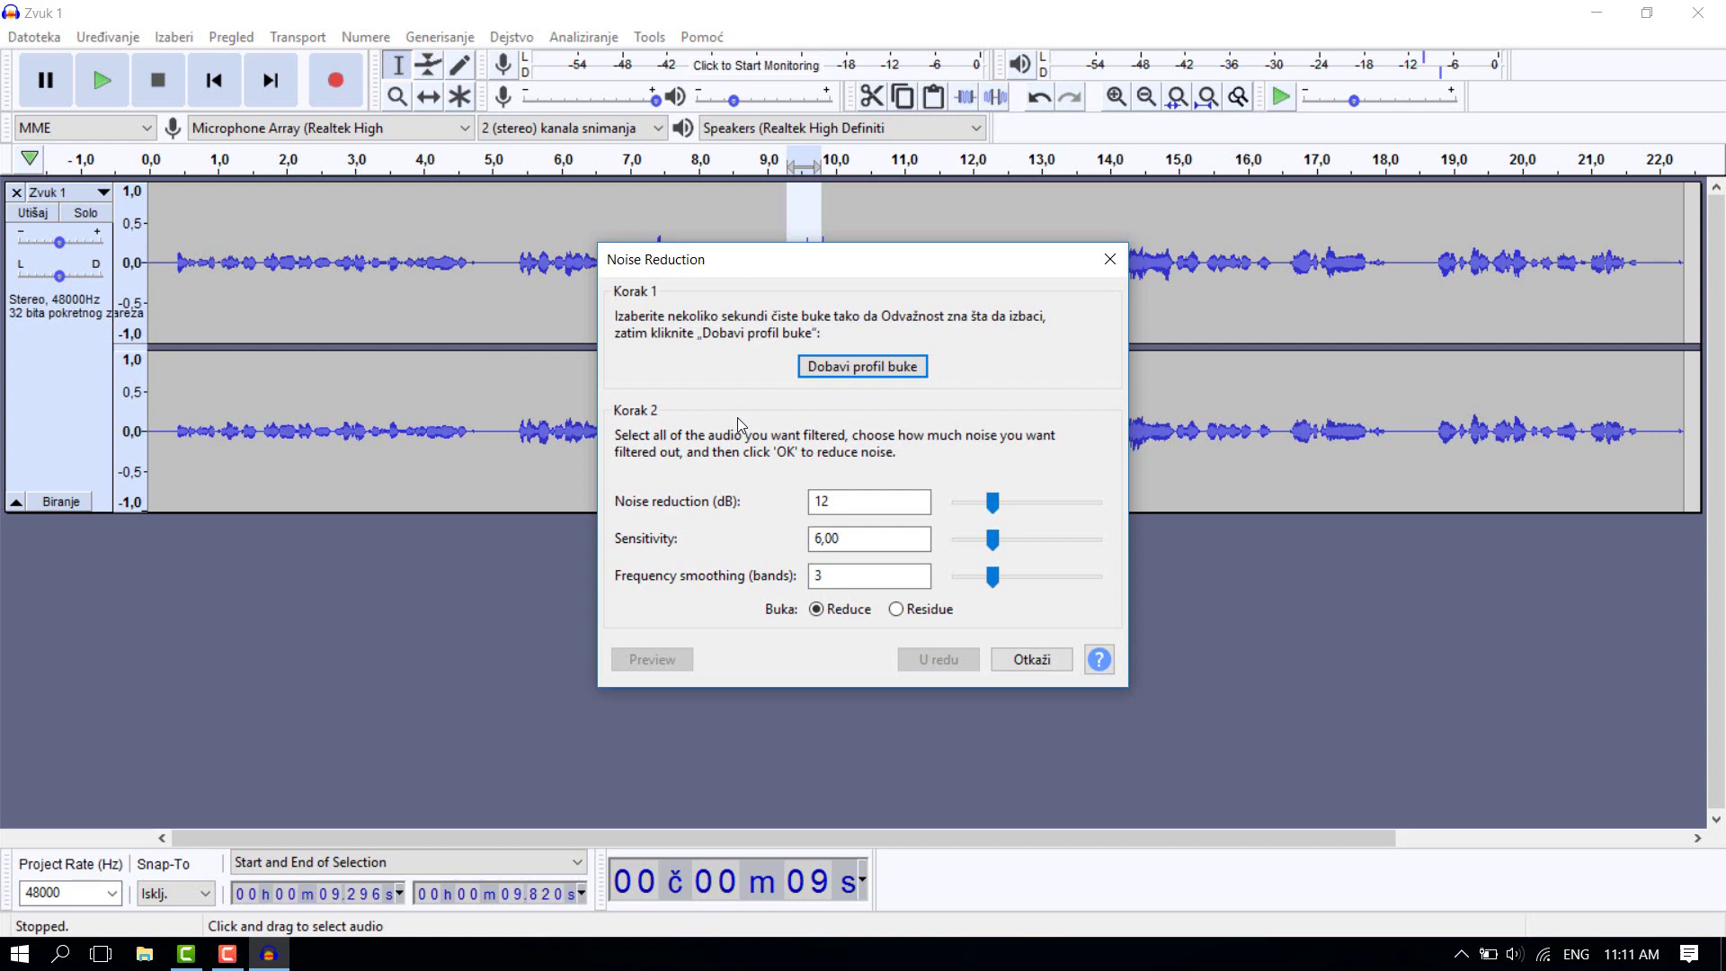
click(845, 375)
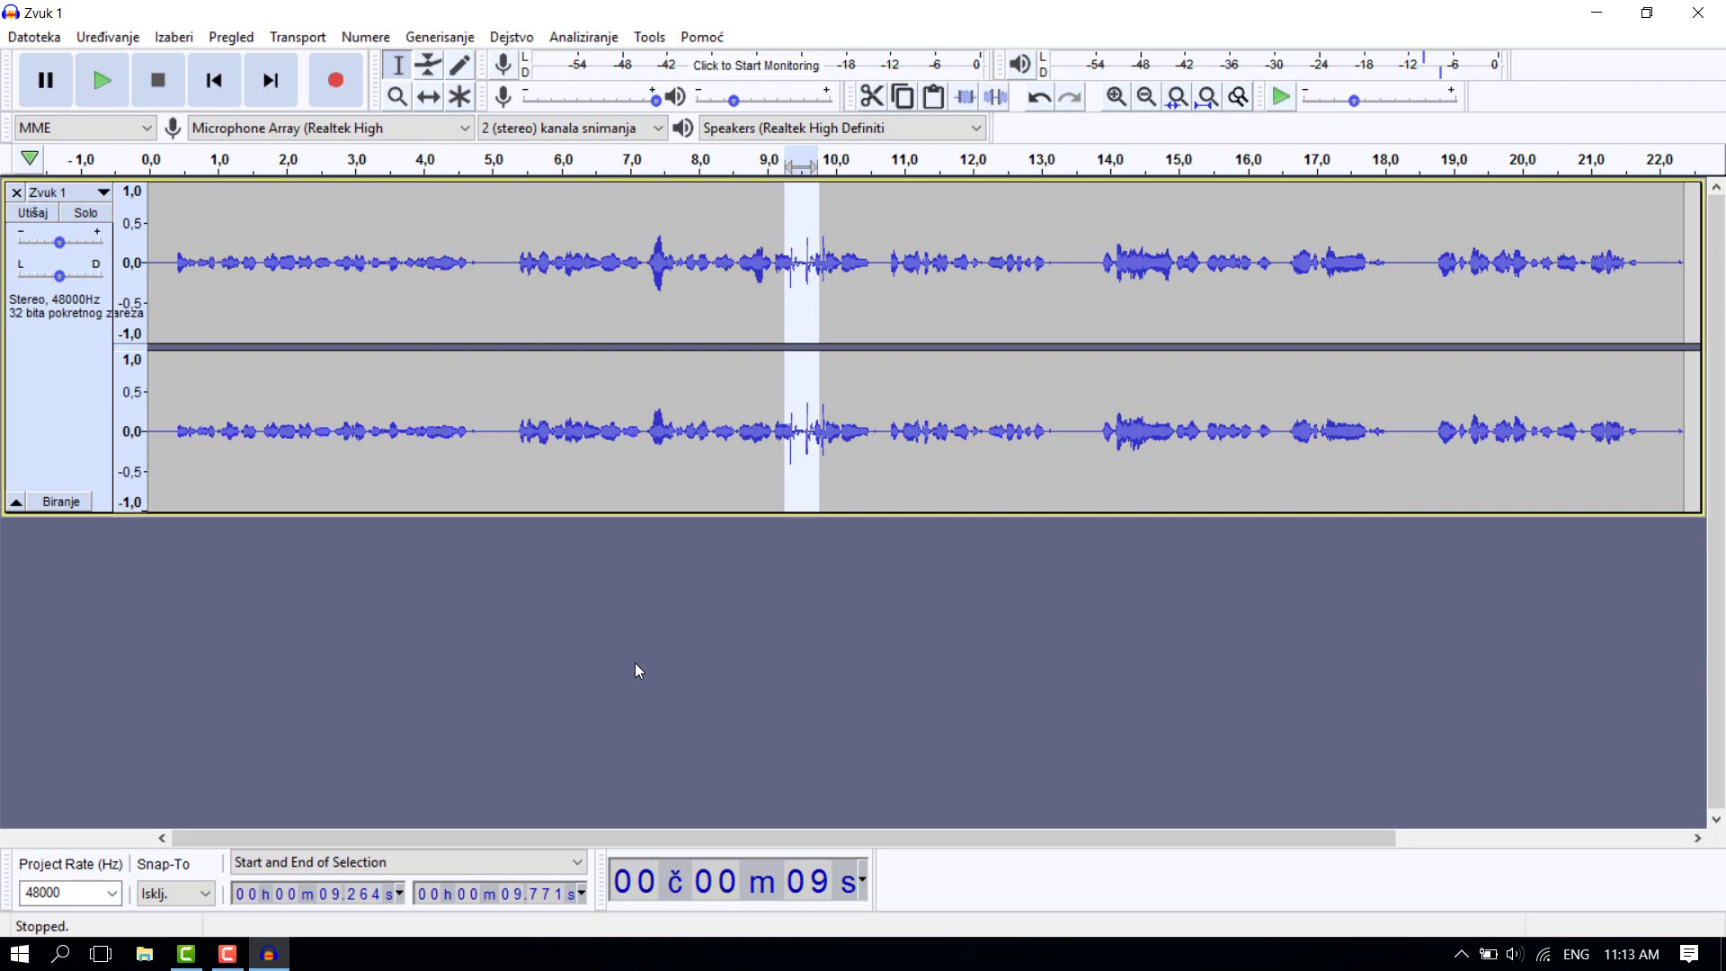
- Select the whole track and apply Noise Reduction at 12 dB, sensitivity 6,00 and frequency smoothing 3, with noise set to Reduce
key(ctrl+a)
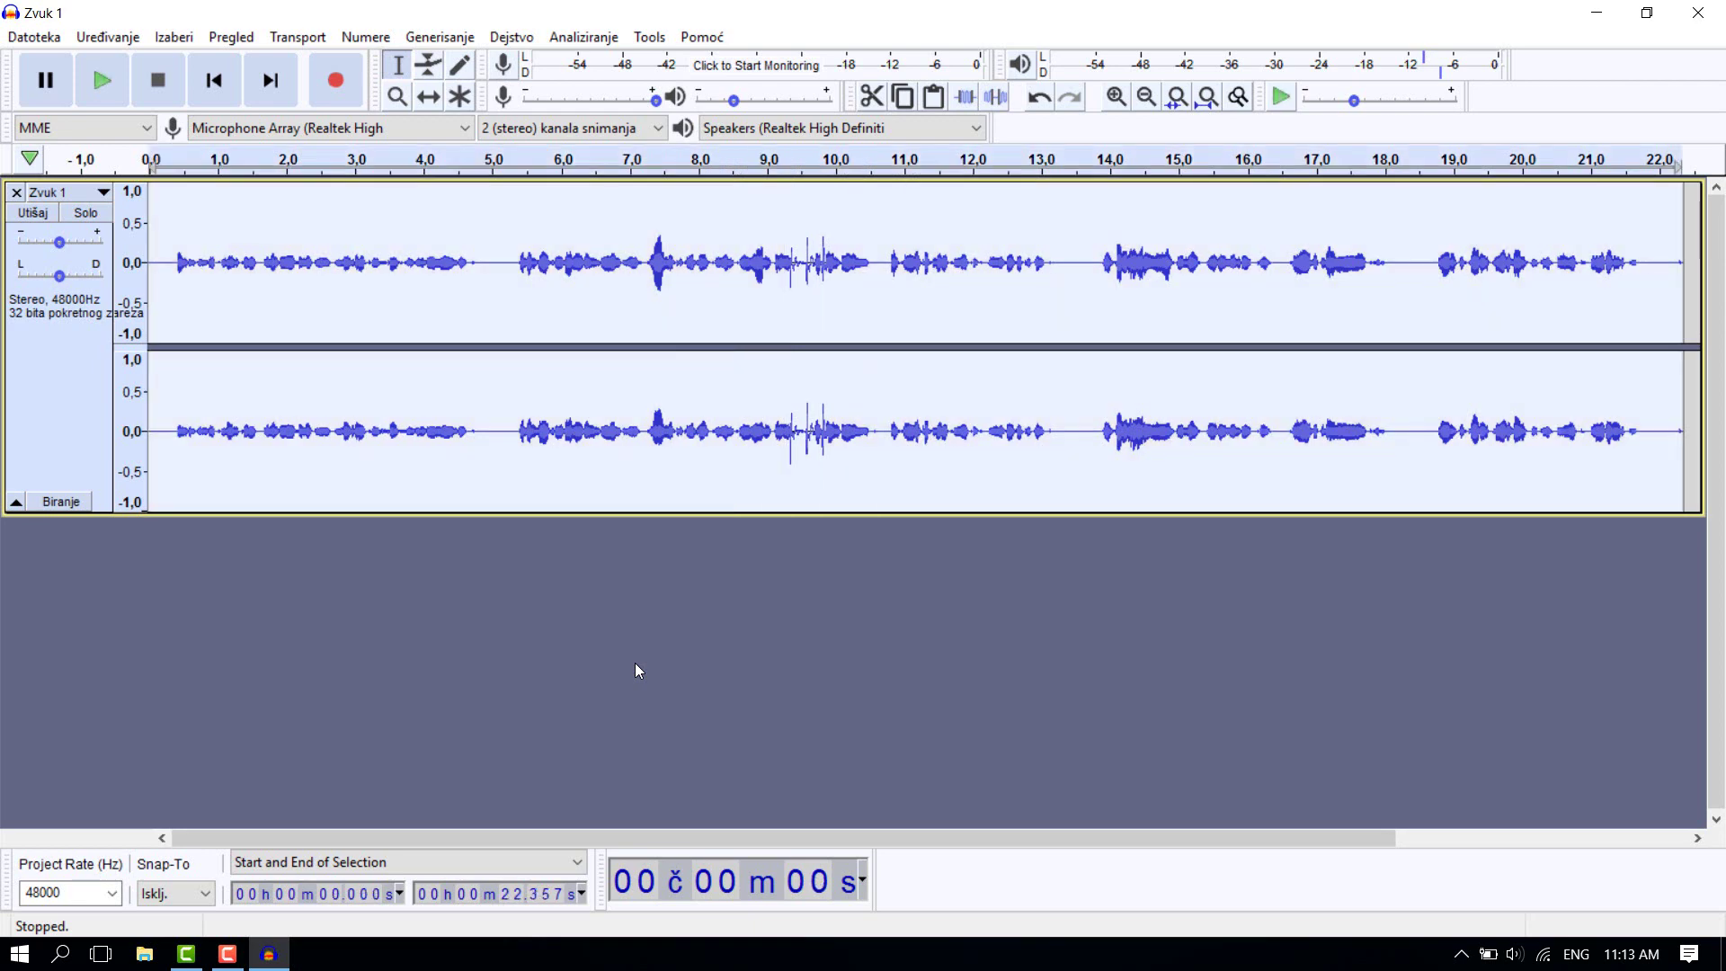
click(190, 42)
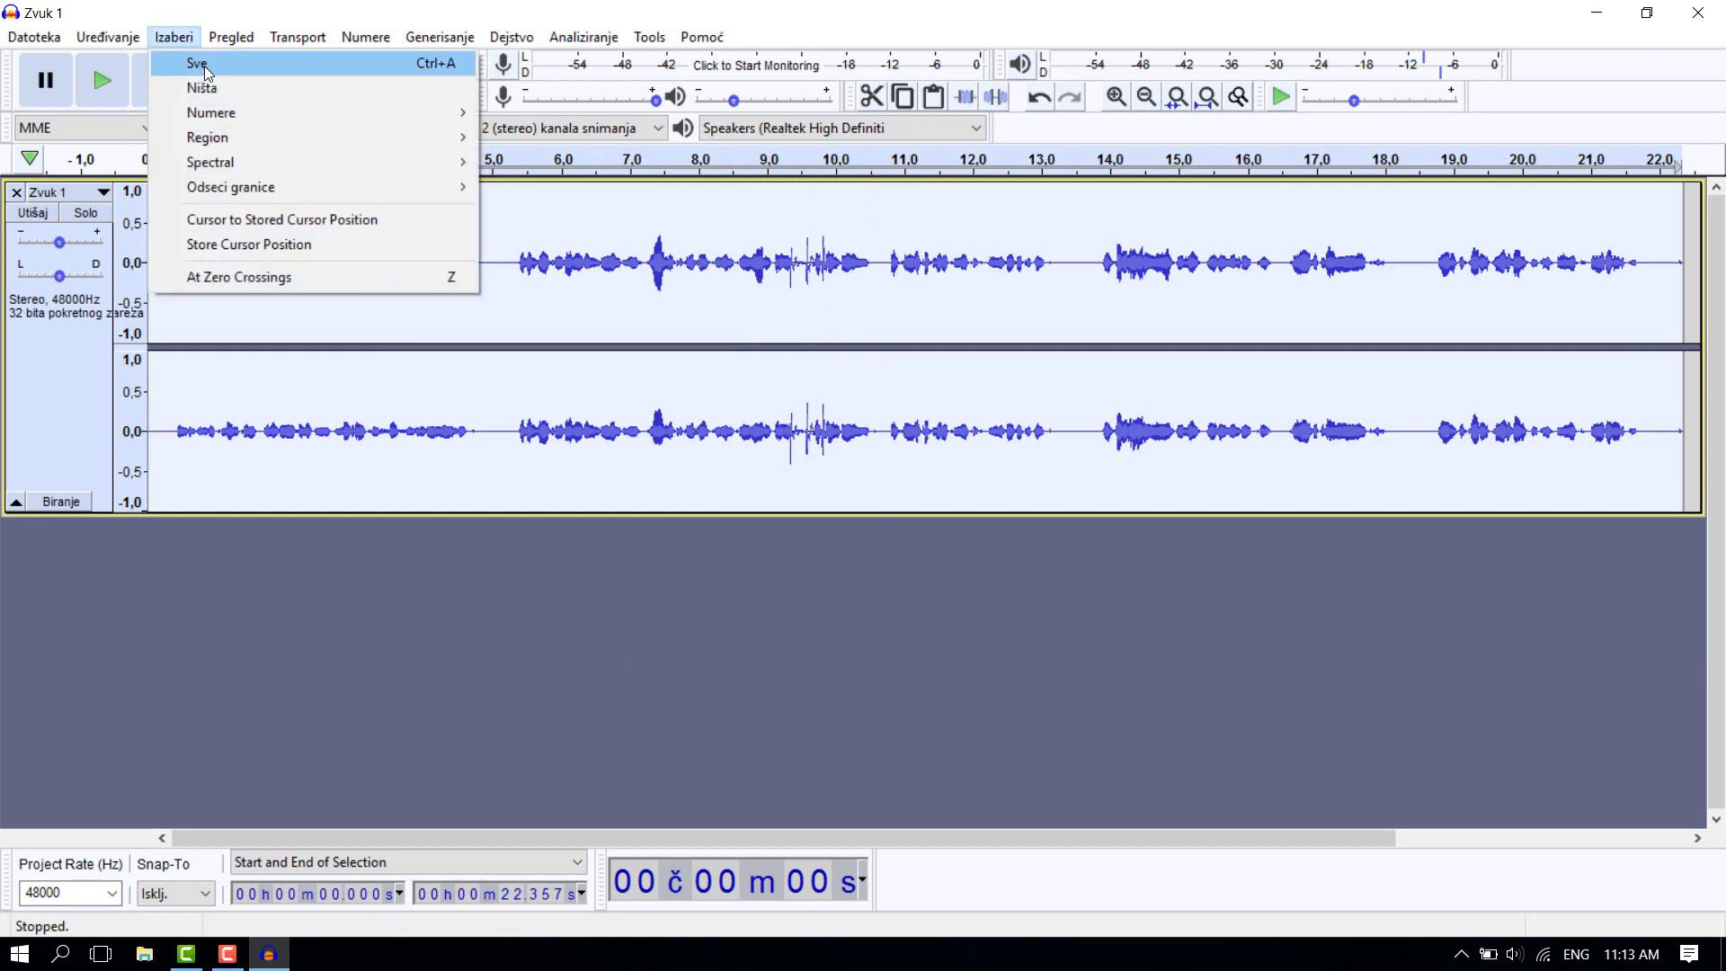
click(203, 67)
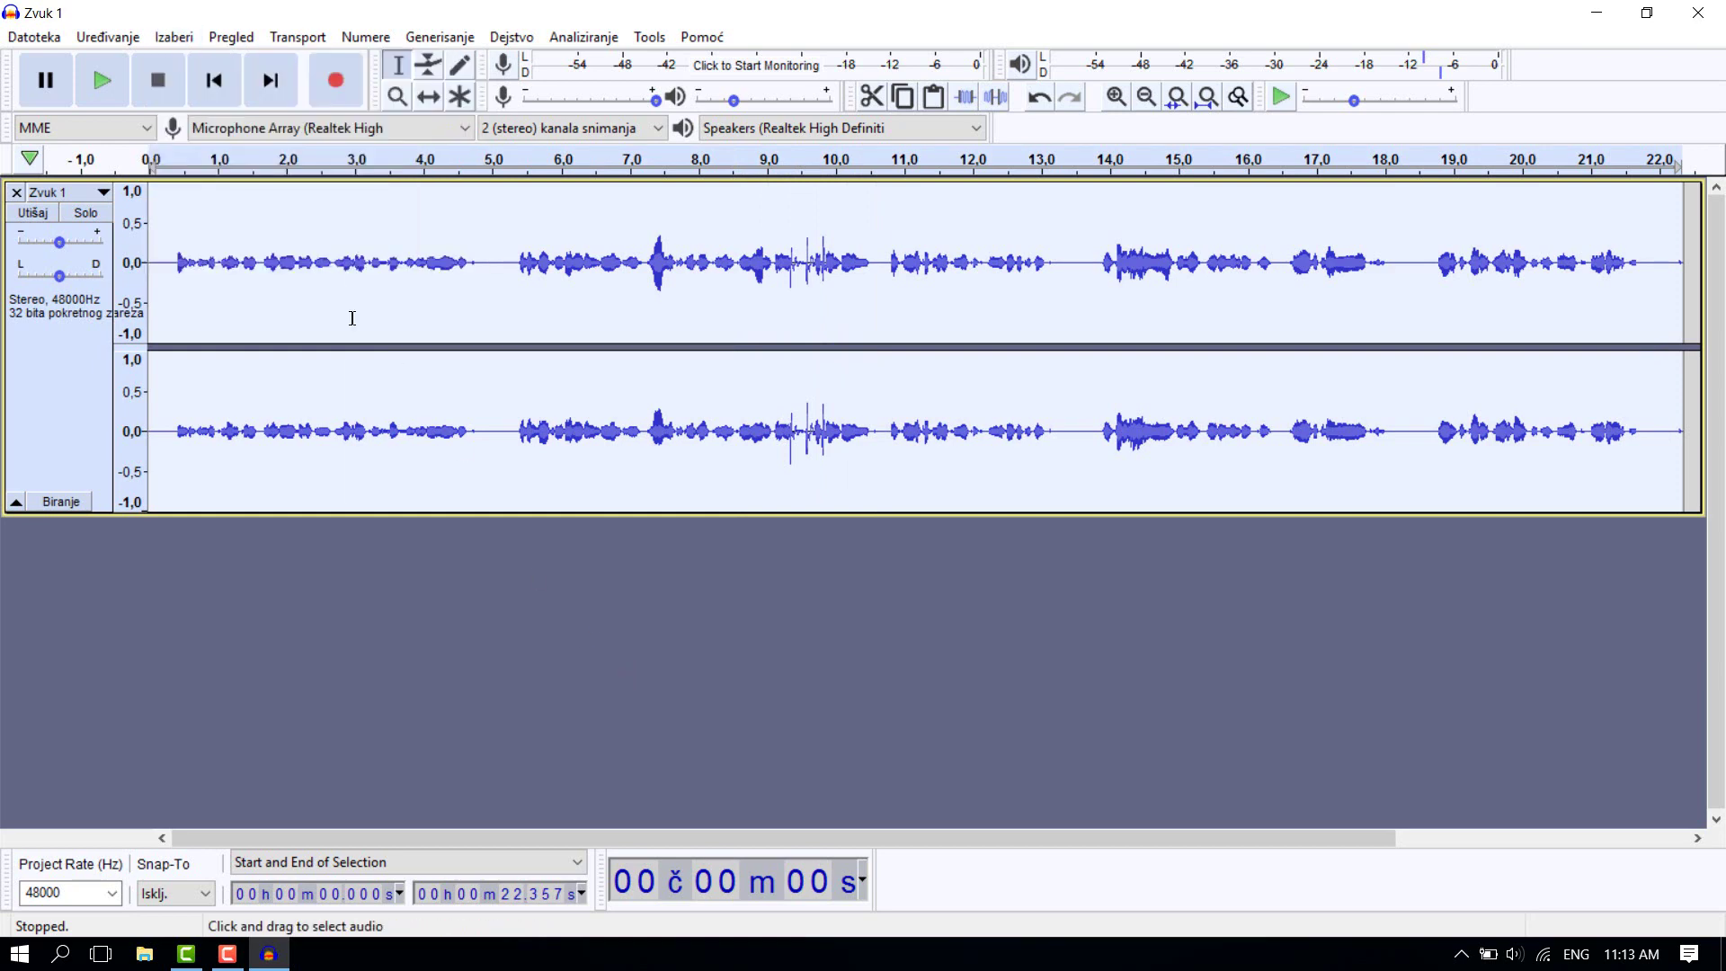
click(519, 42)
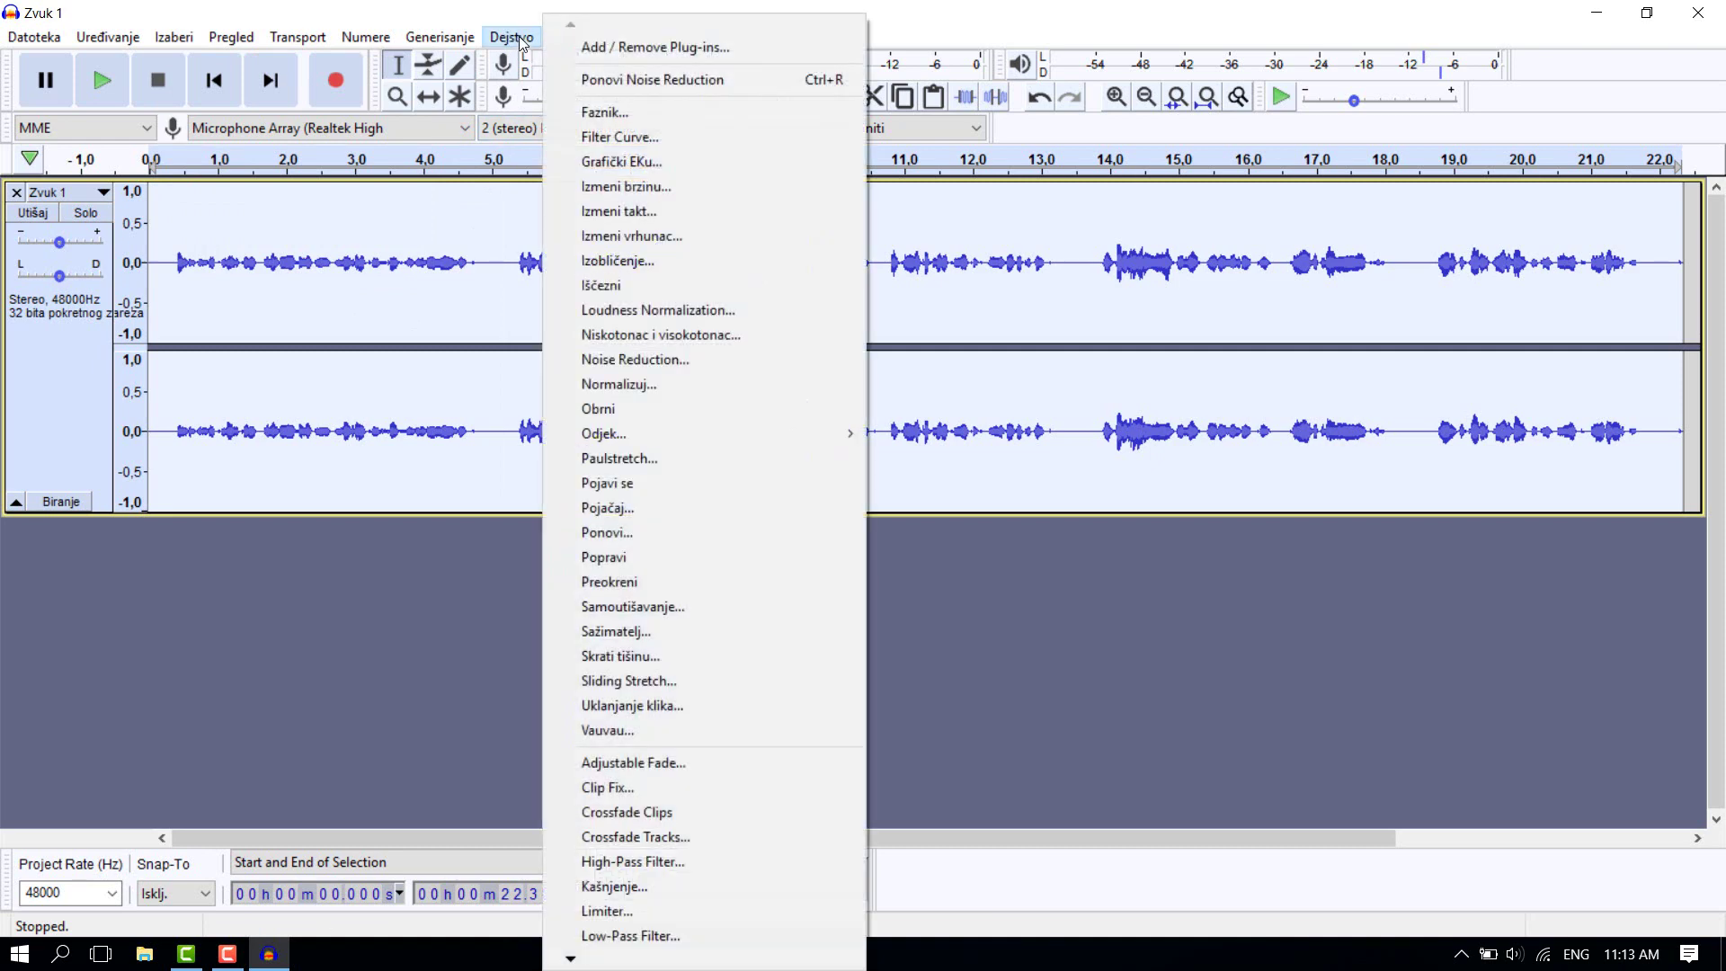
click(655, 363)
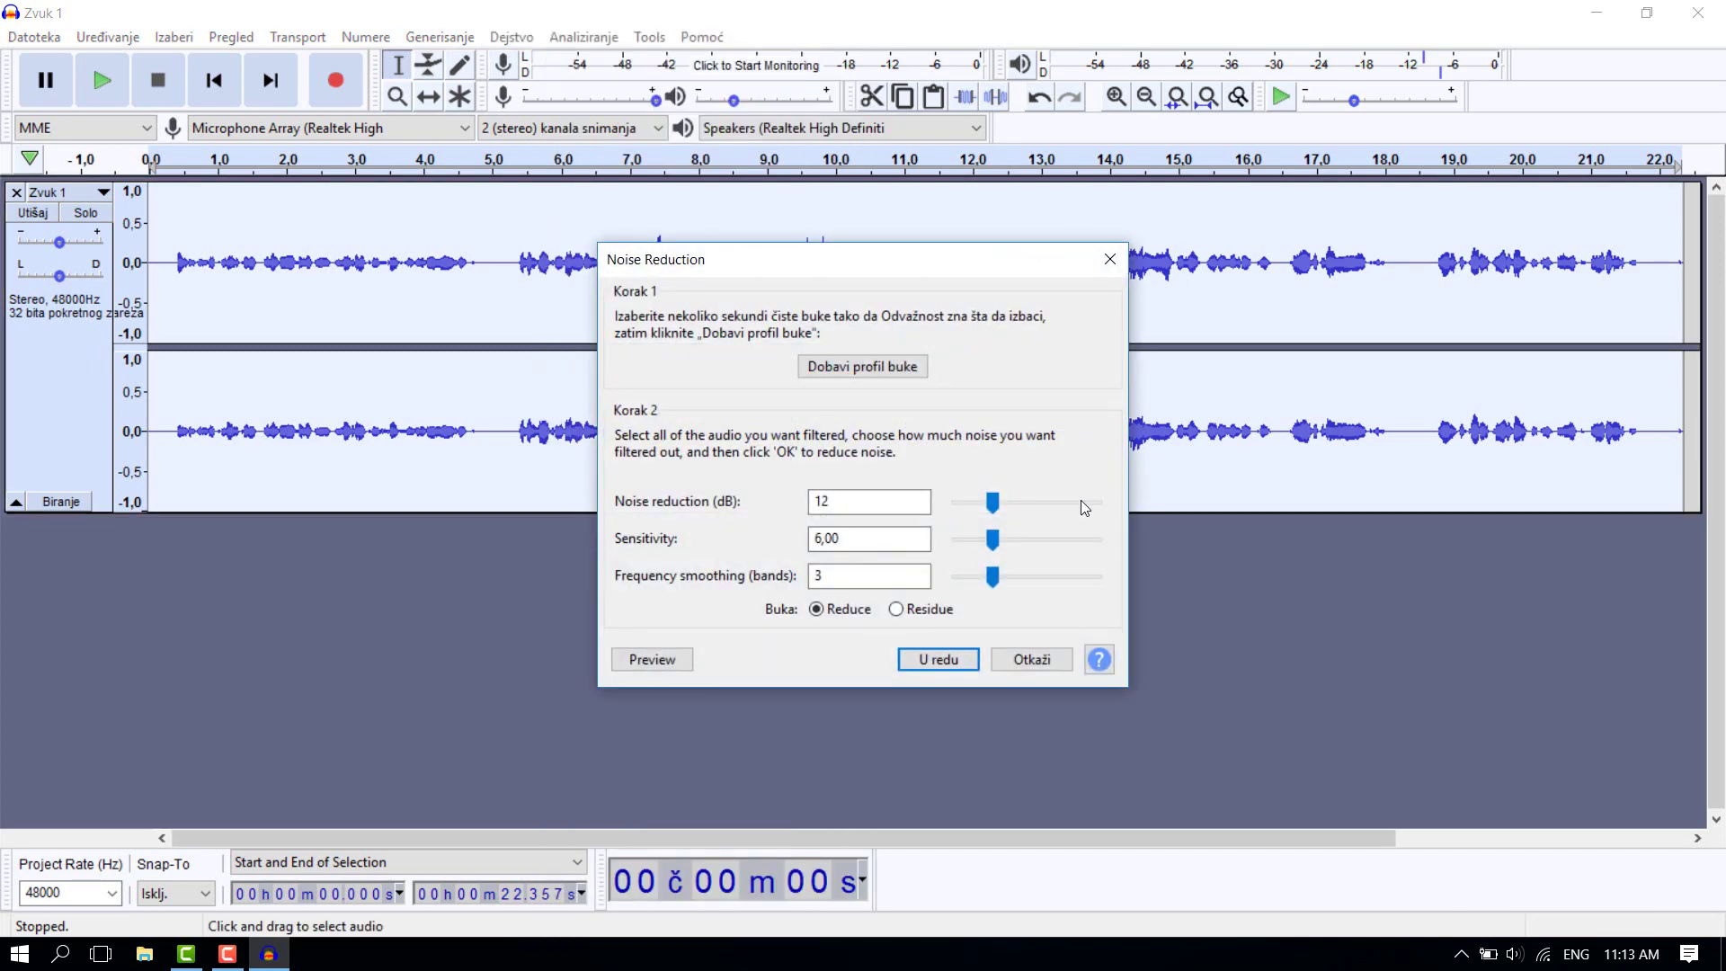
click(941, 664)
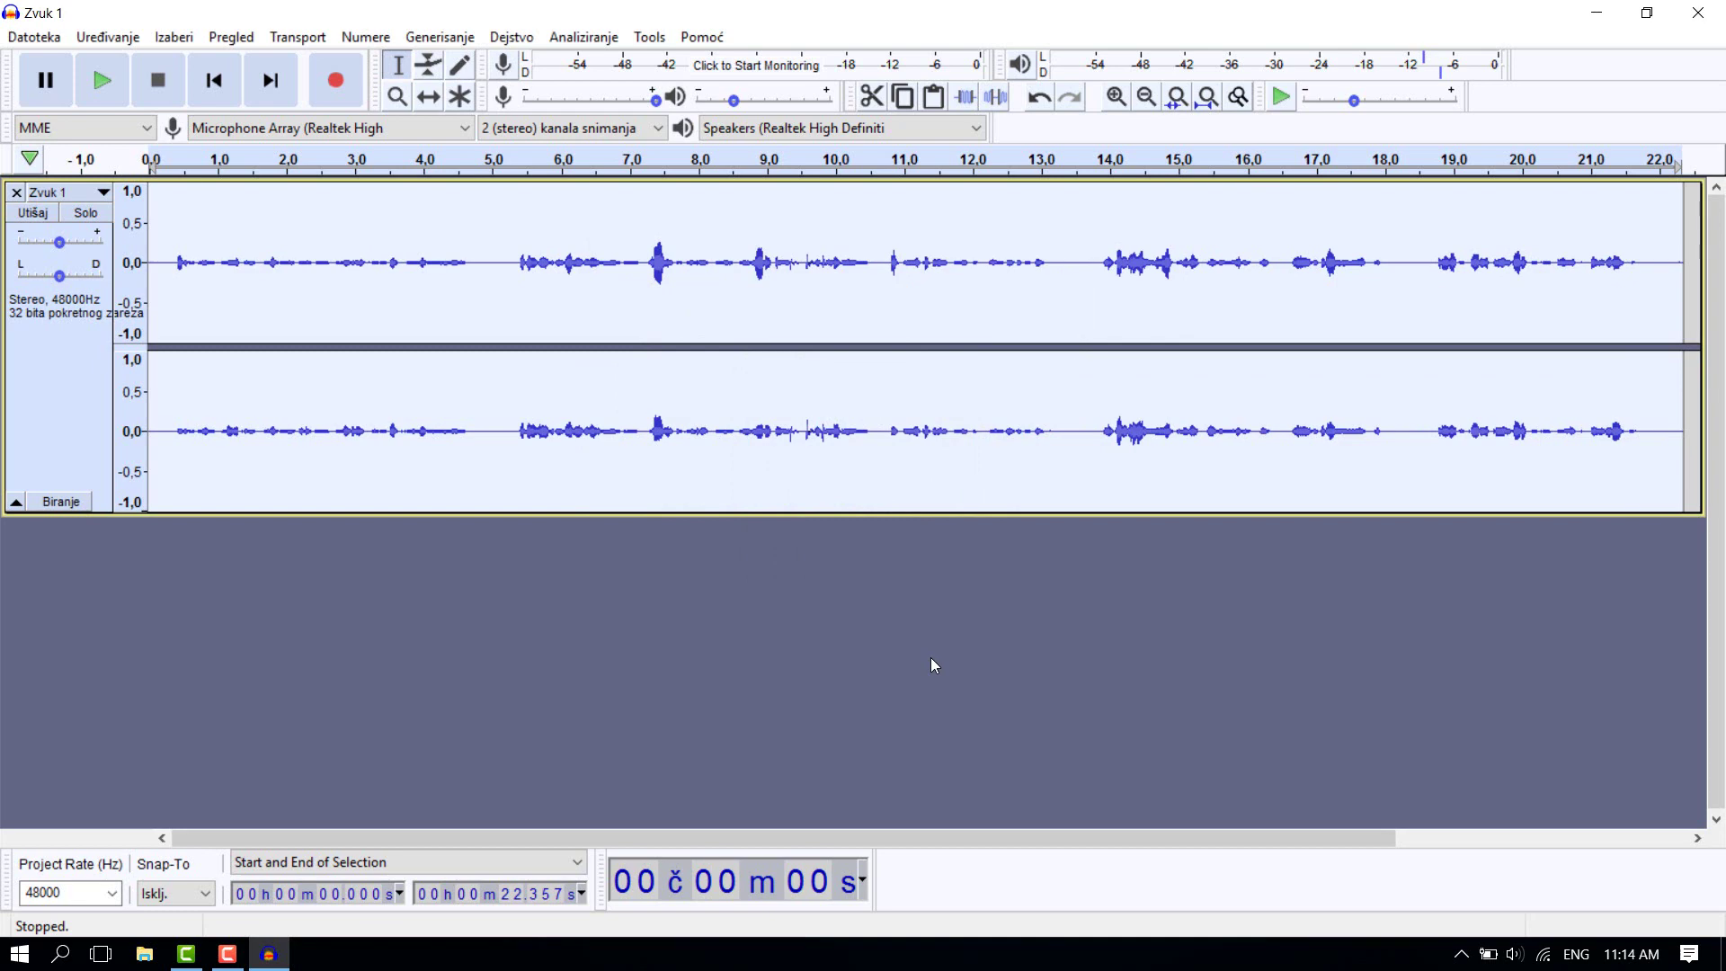
- Clear the audio selection and try to apply the Pojačaj (Amplify) effect with nothing selected
click(930, 665)
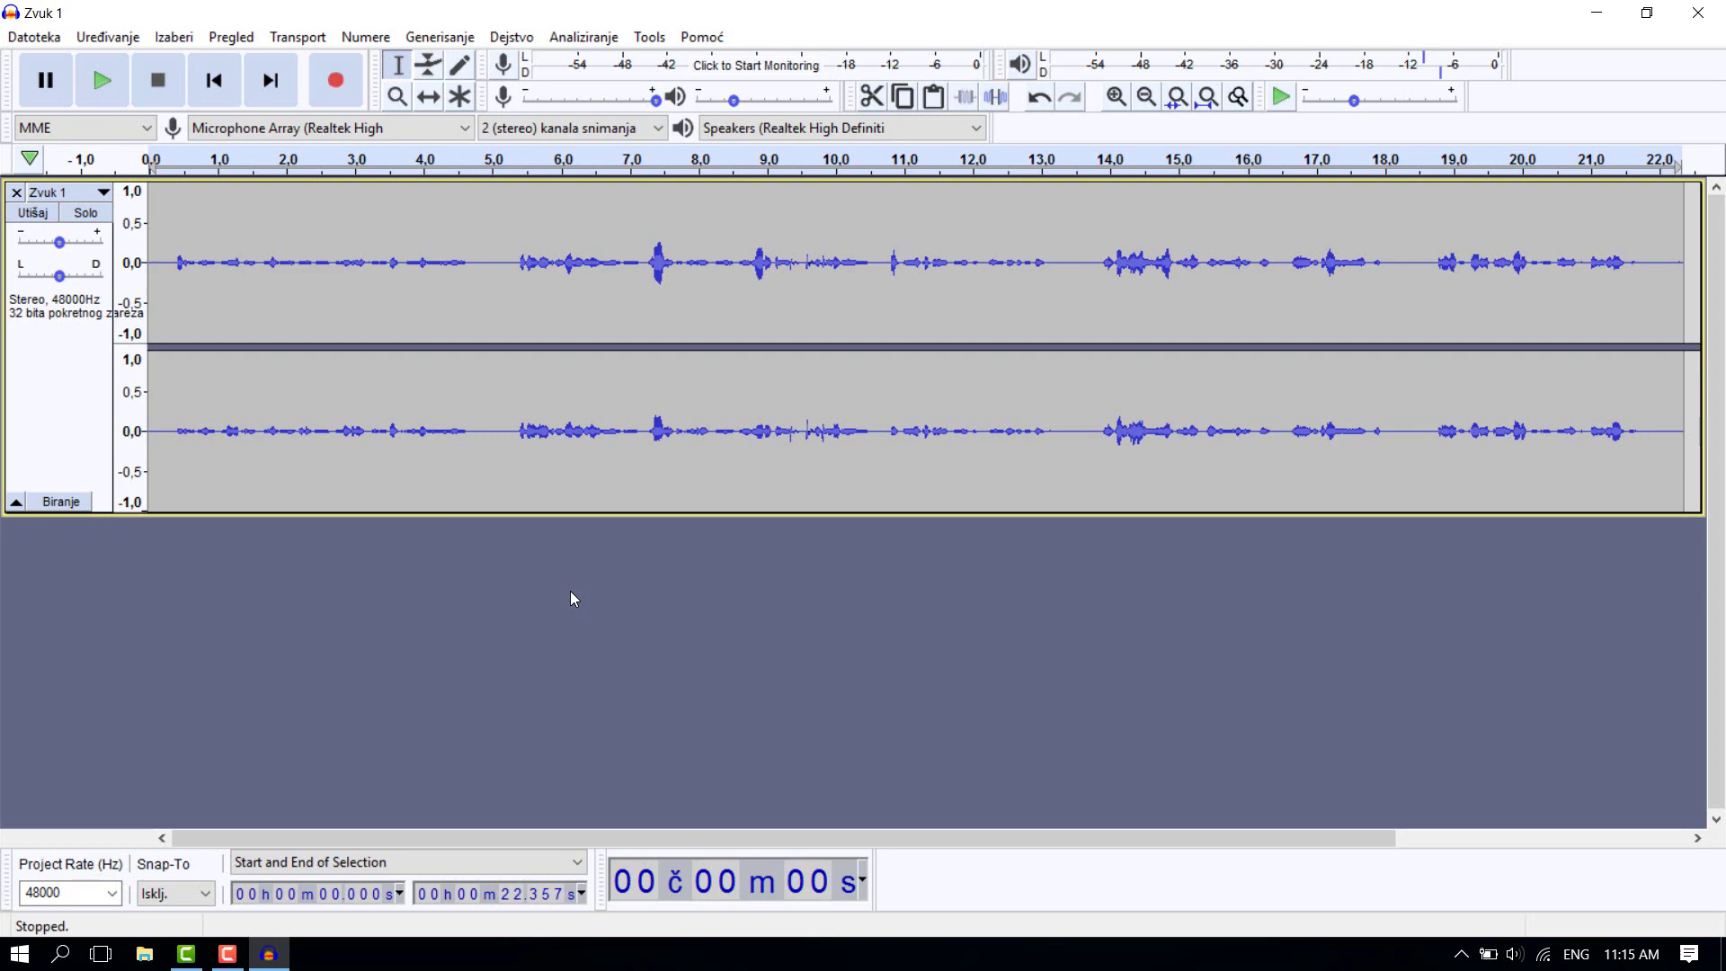
click(517, 40)
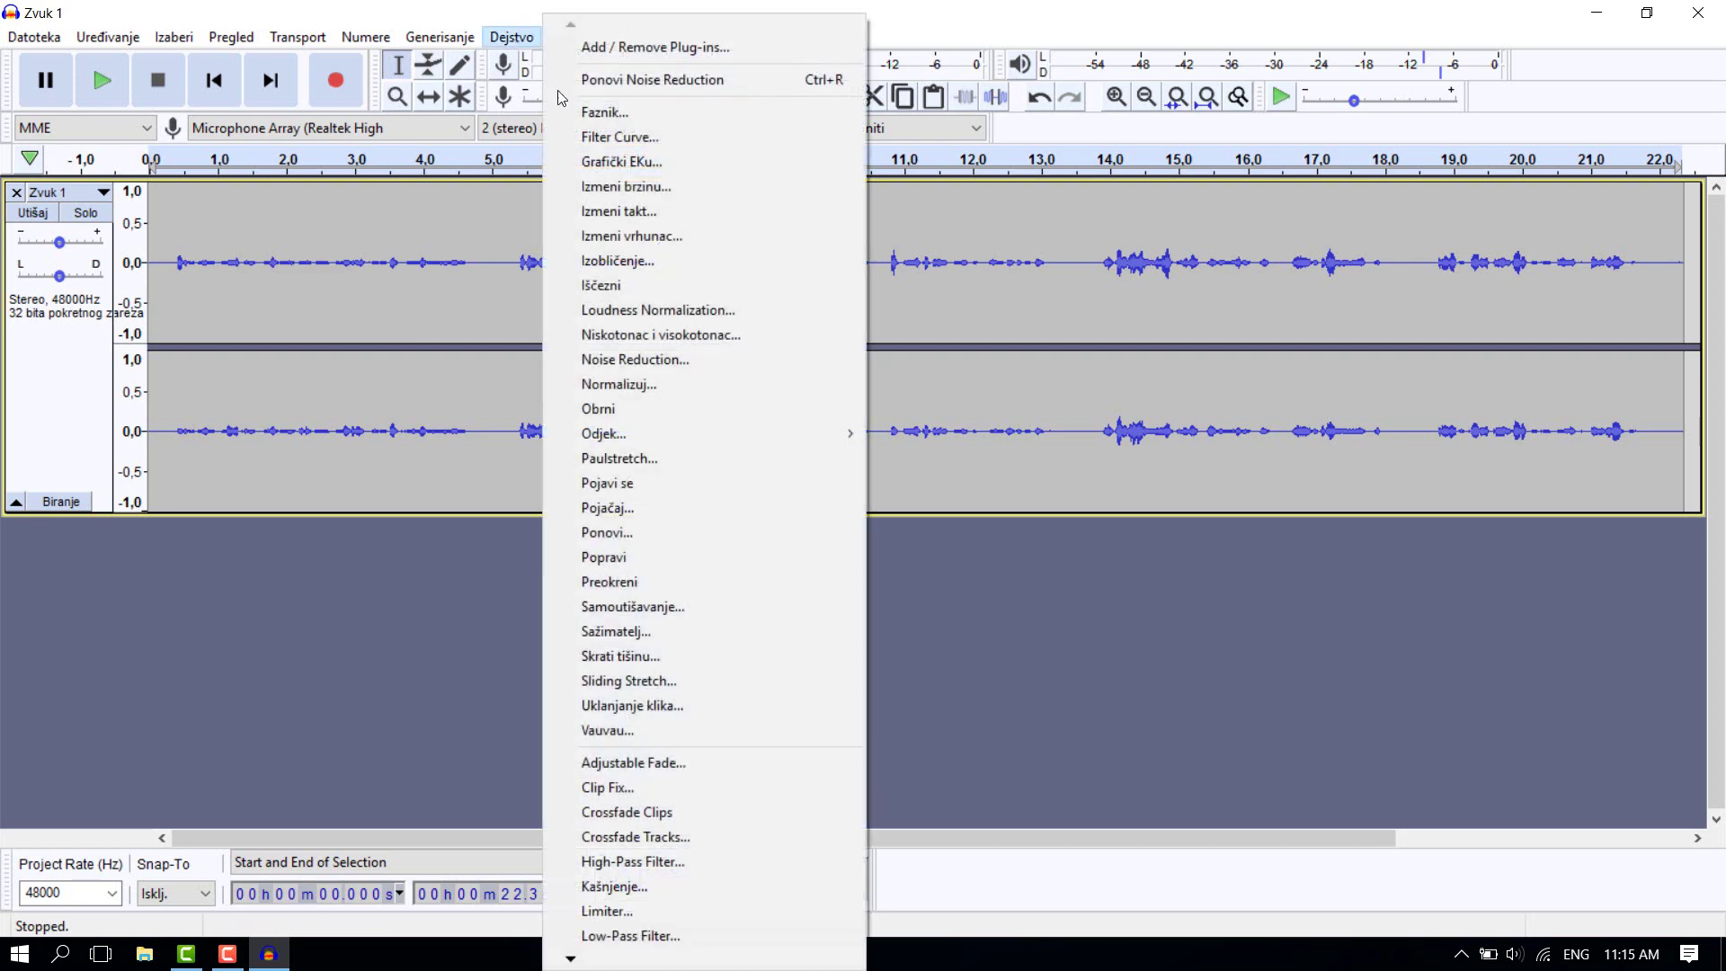
click(665, 511)
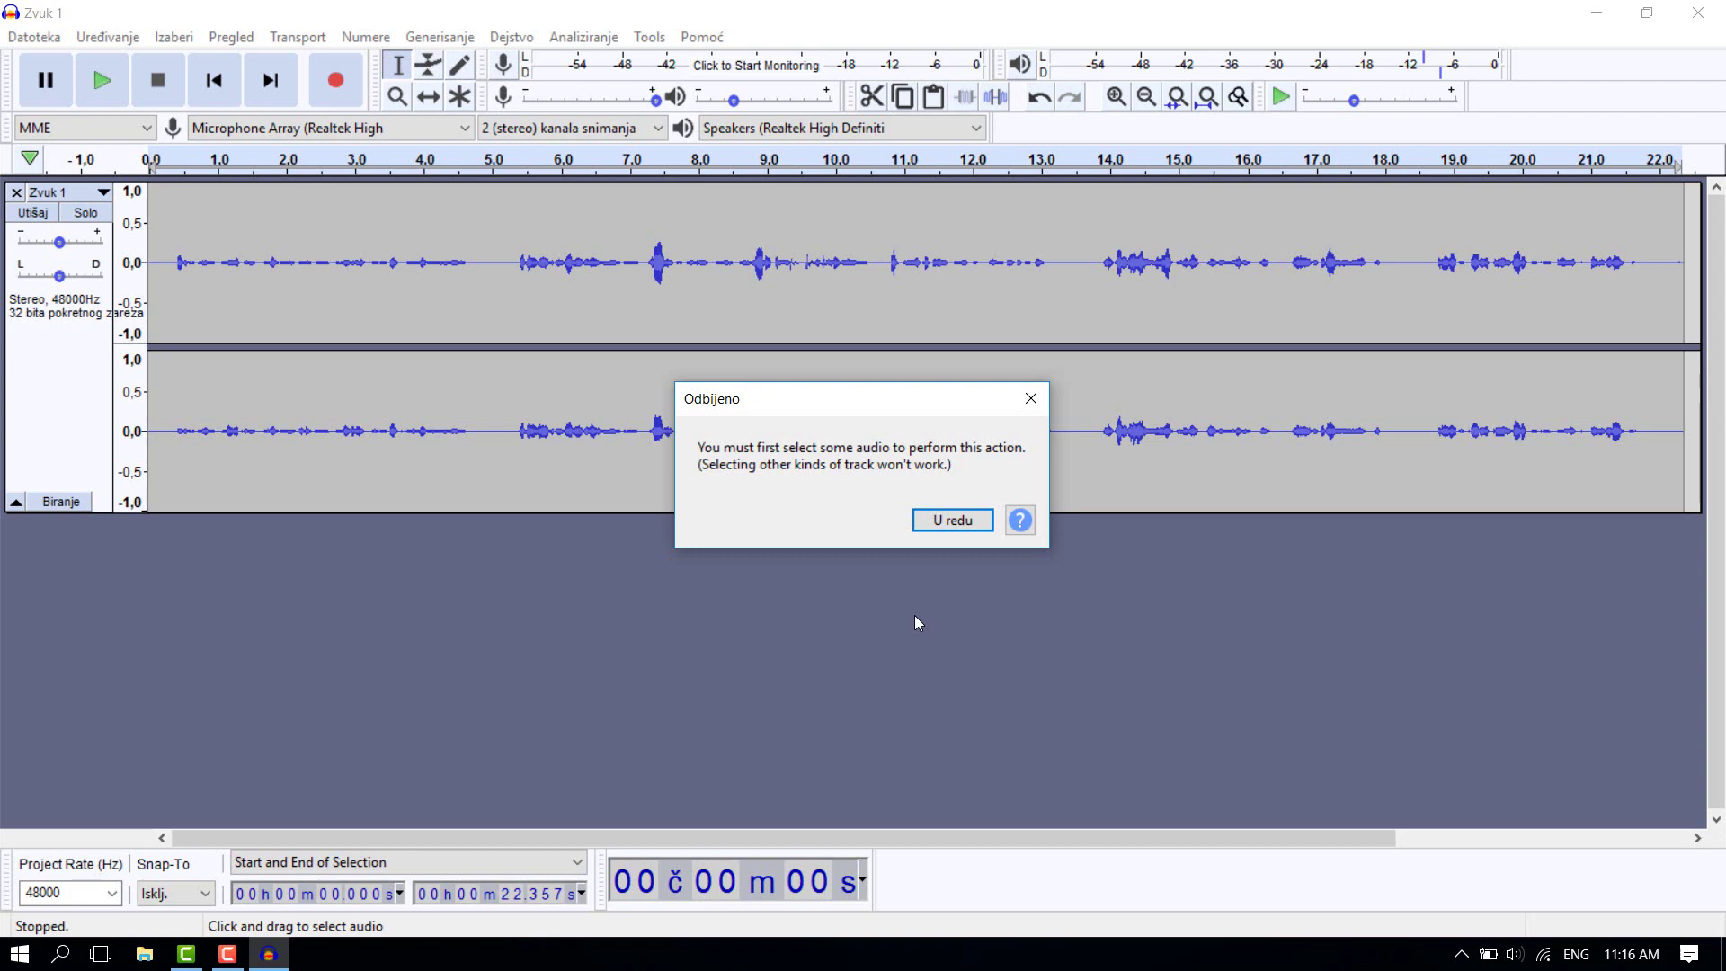
click(939, 522)
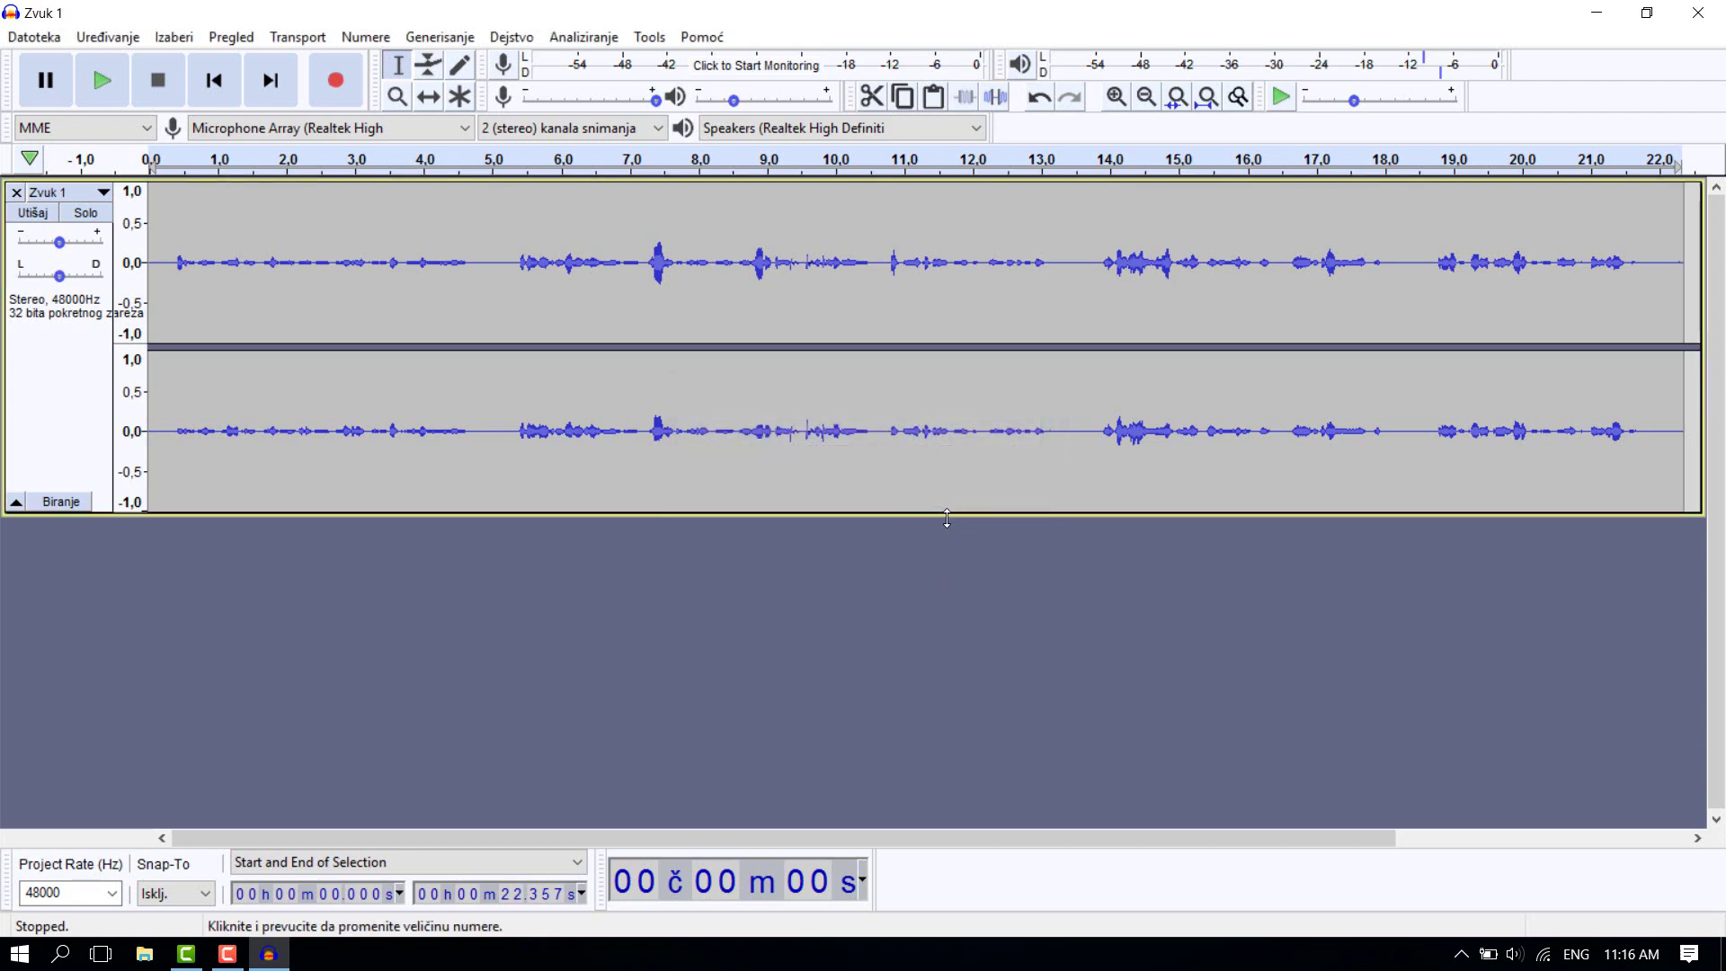
- Select the entire track and apply the Pojačaj (Amplify) effect with amplification lowered to -13,8 dB
key(ctrl+a)
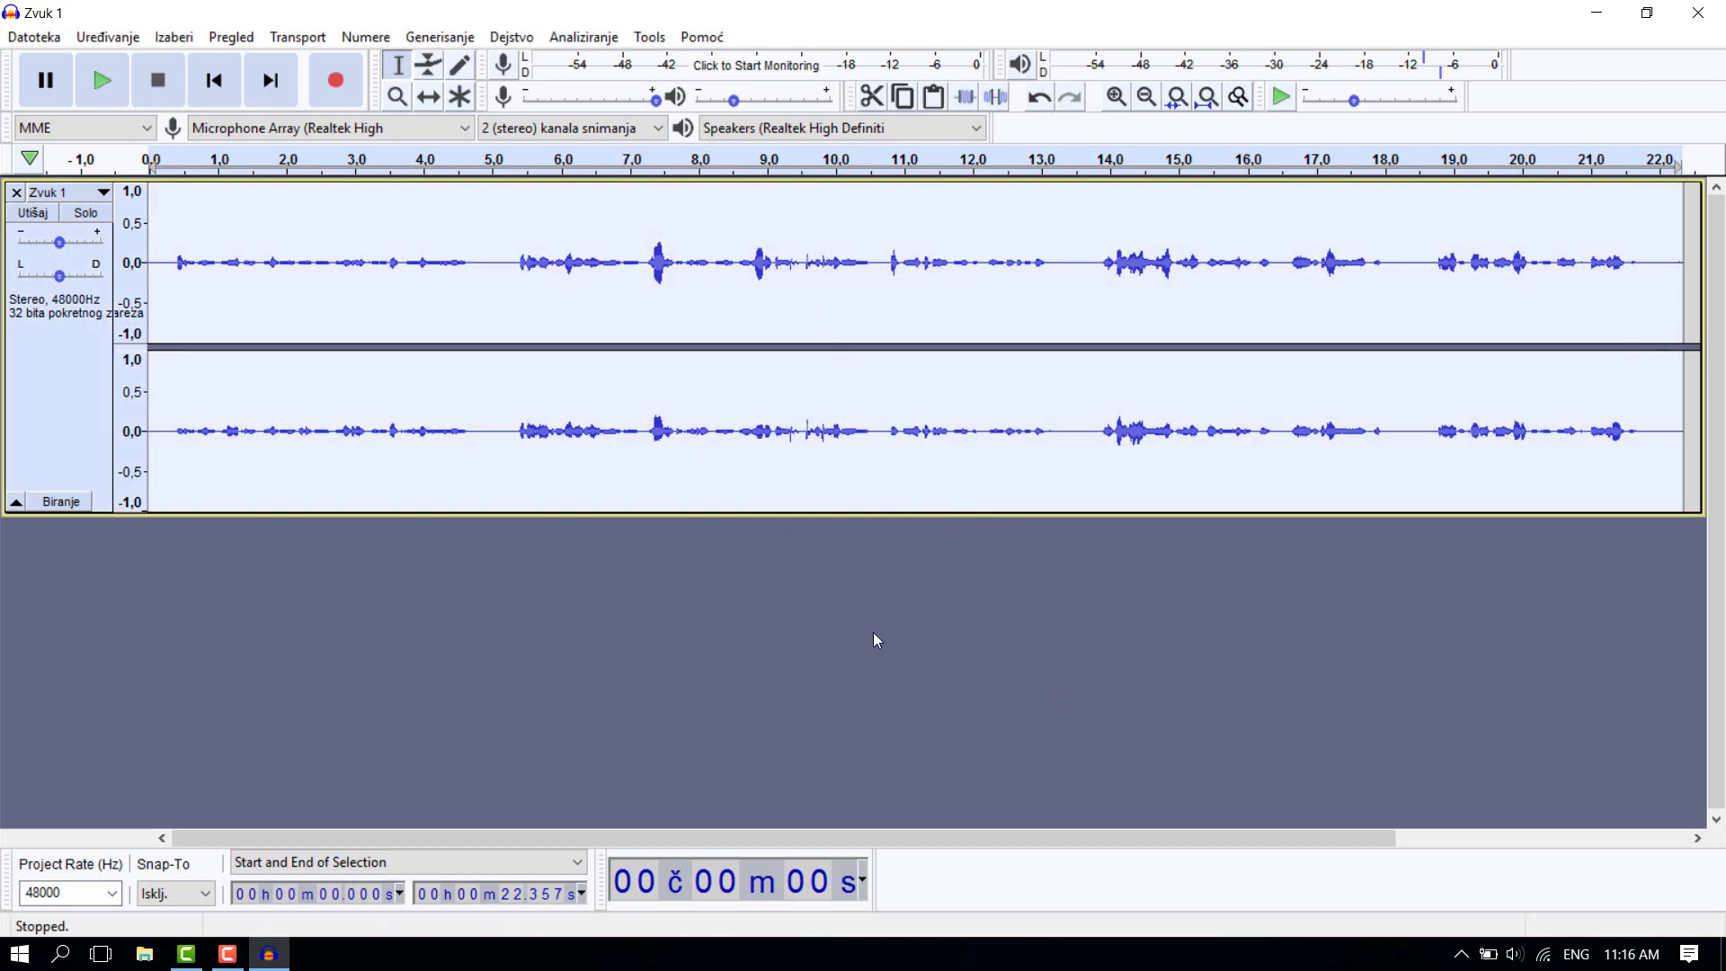
click(509, 37)
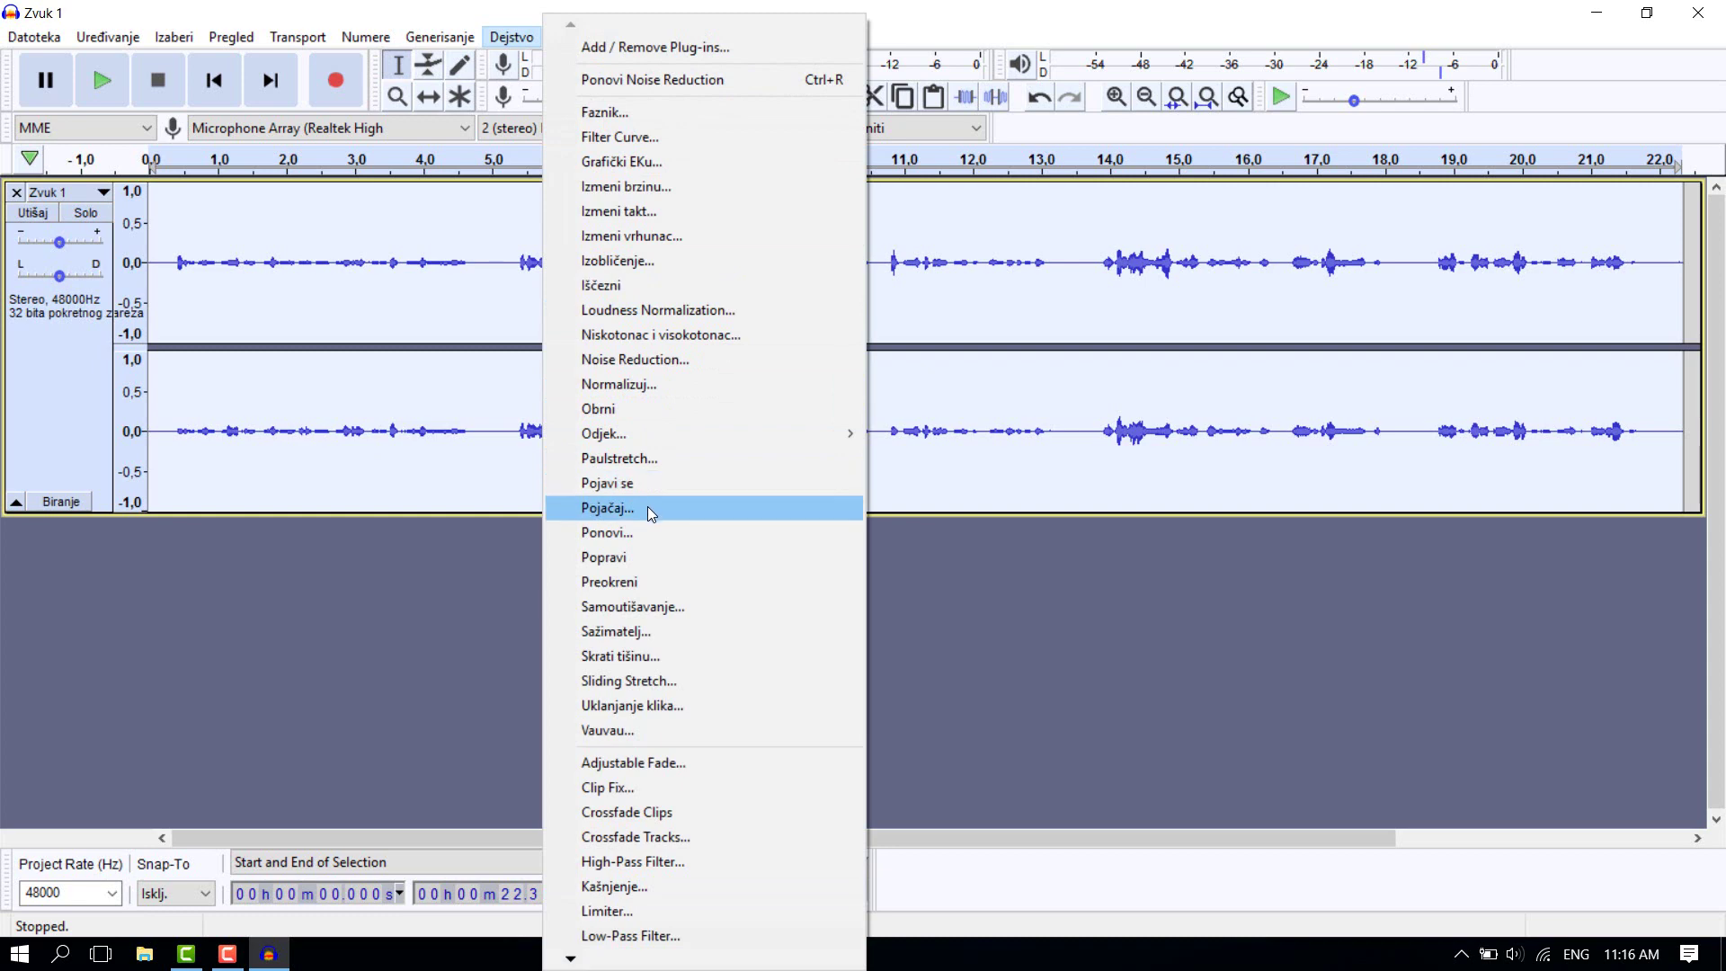
click(649, 507)
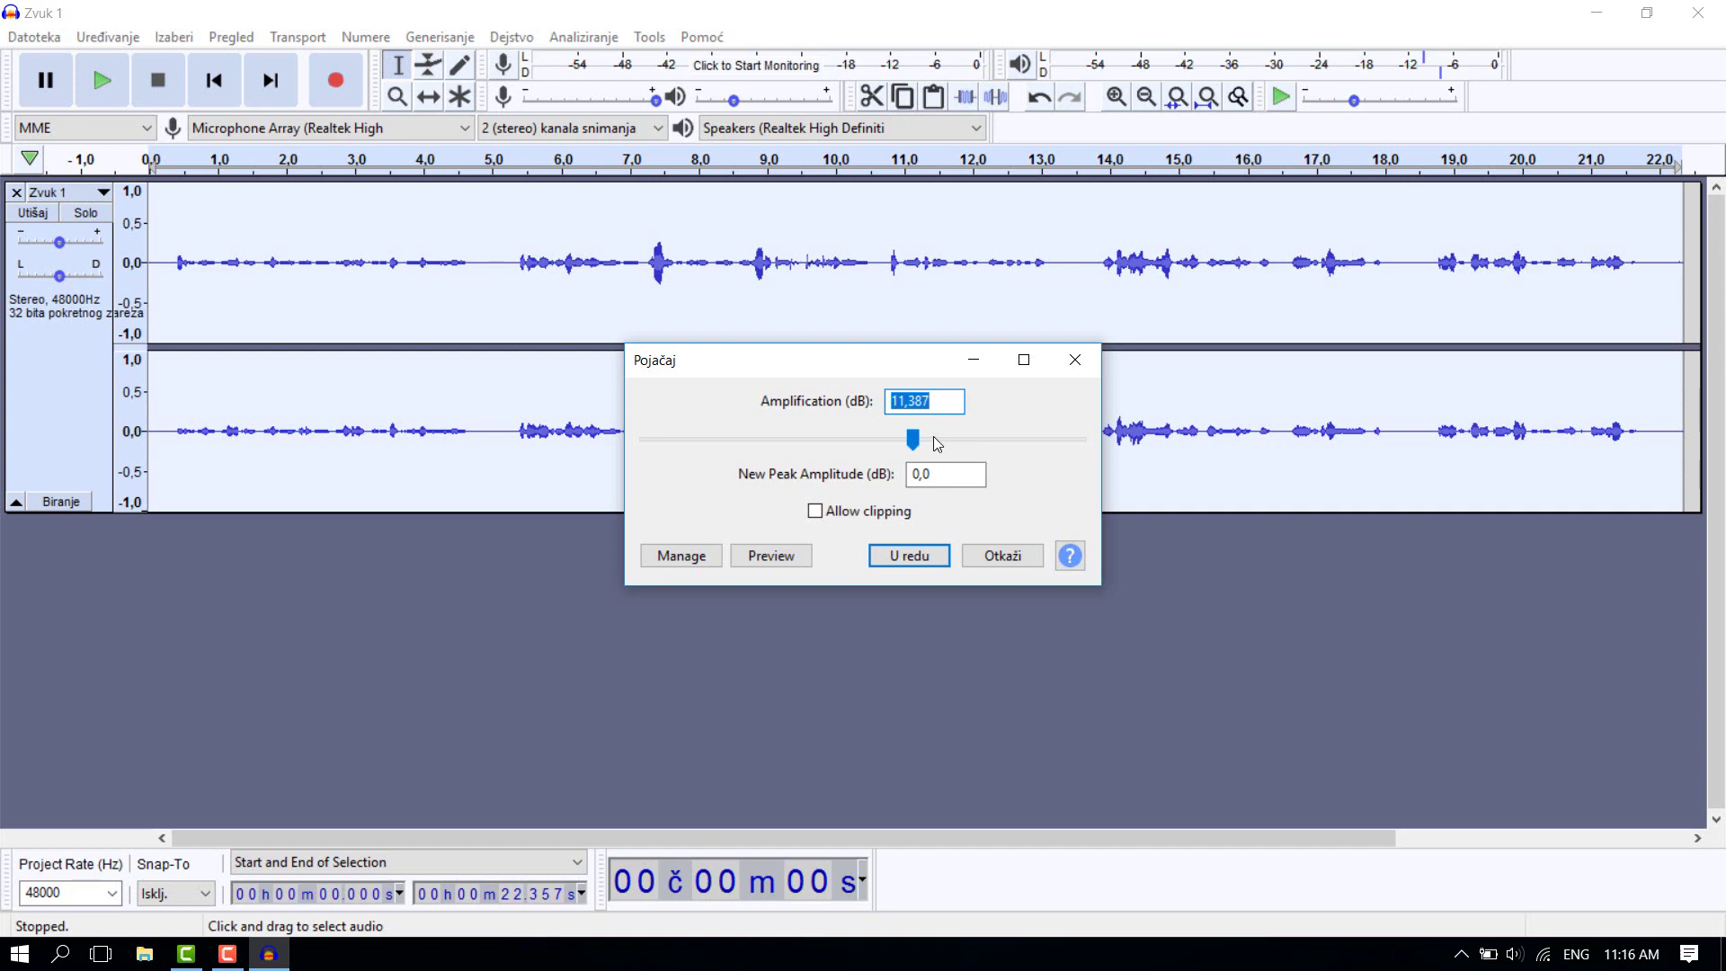
drag(914, 438, 807, 446)
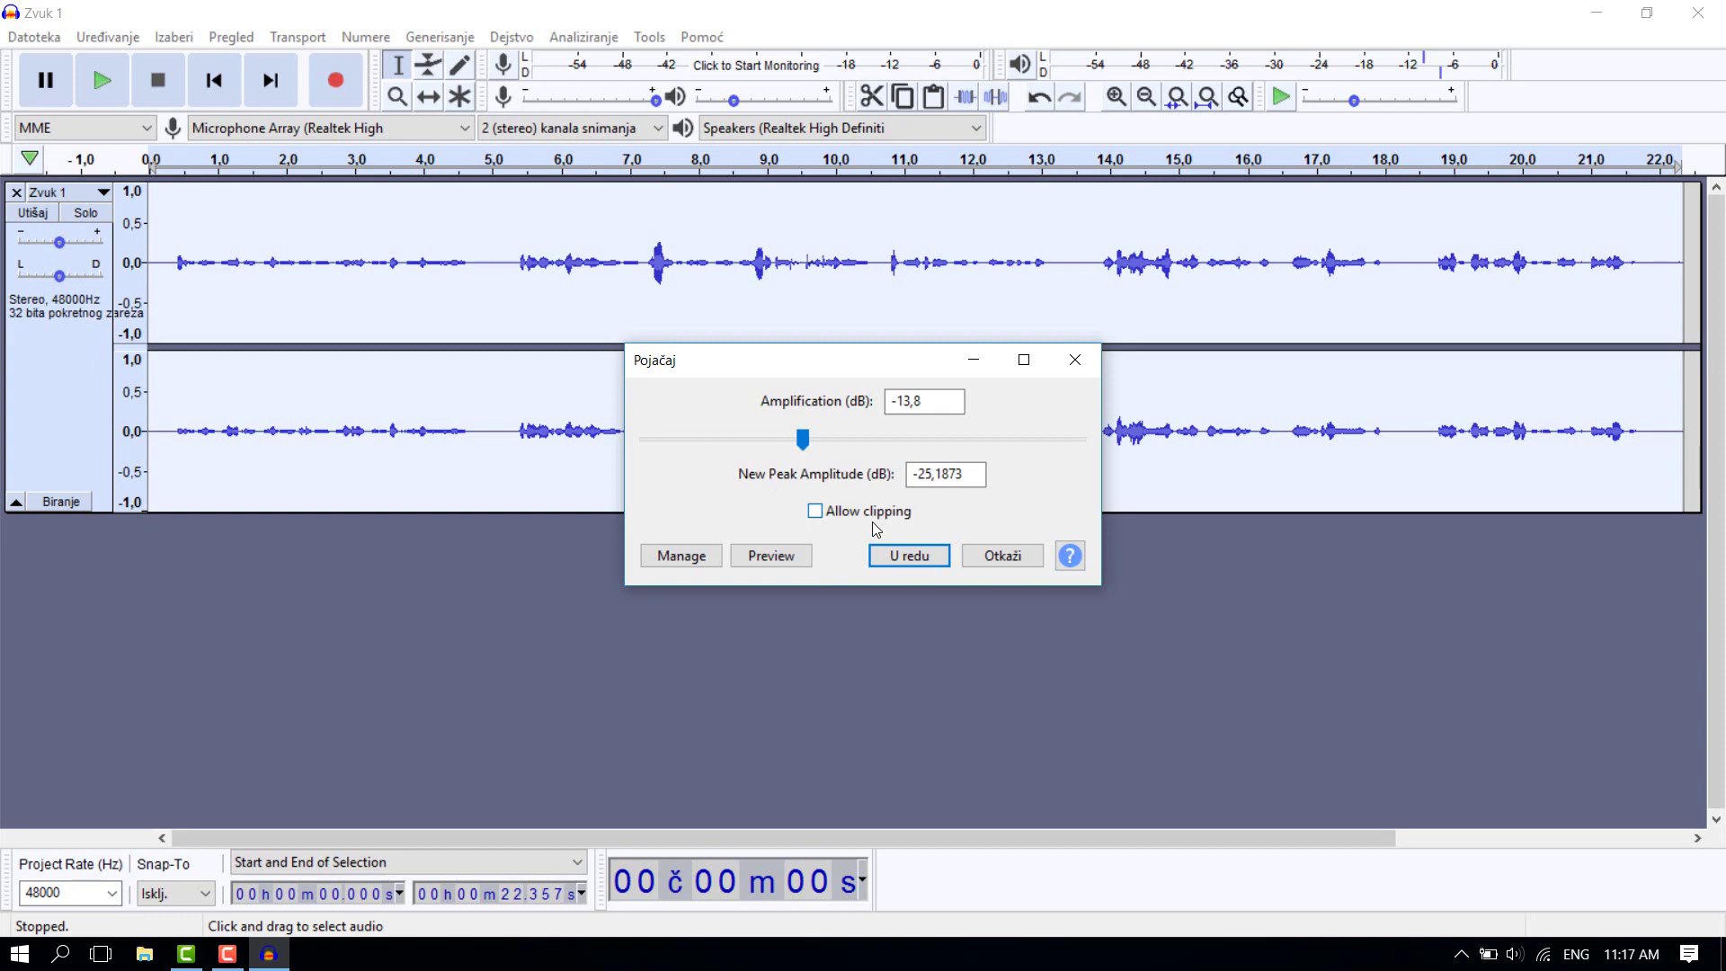
click(918, 559)
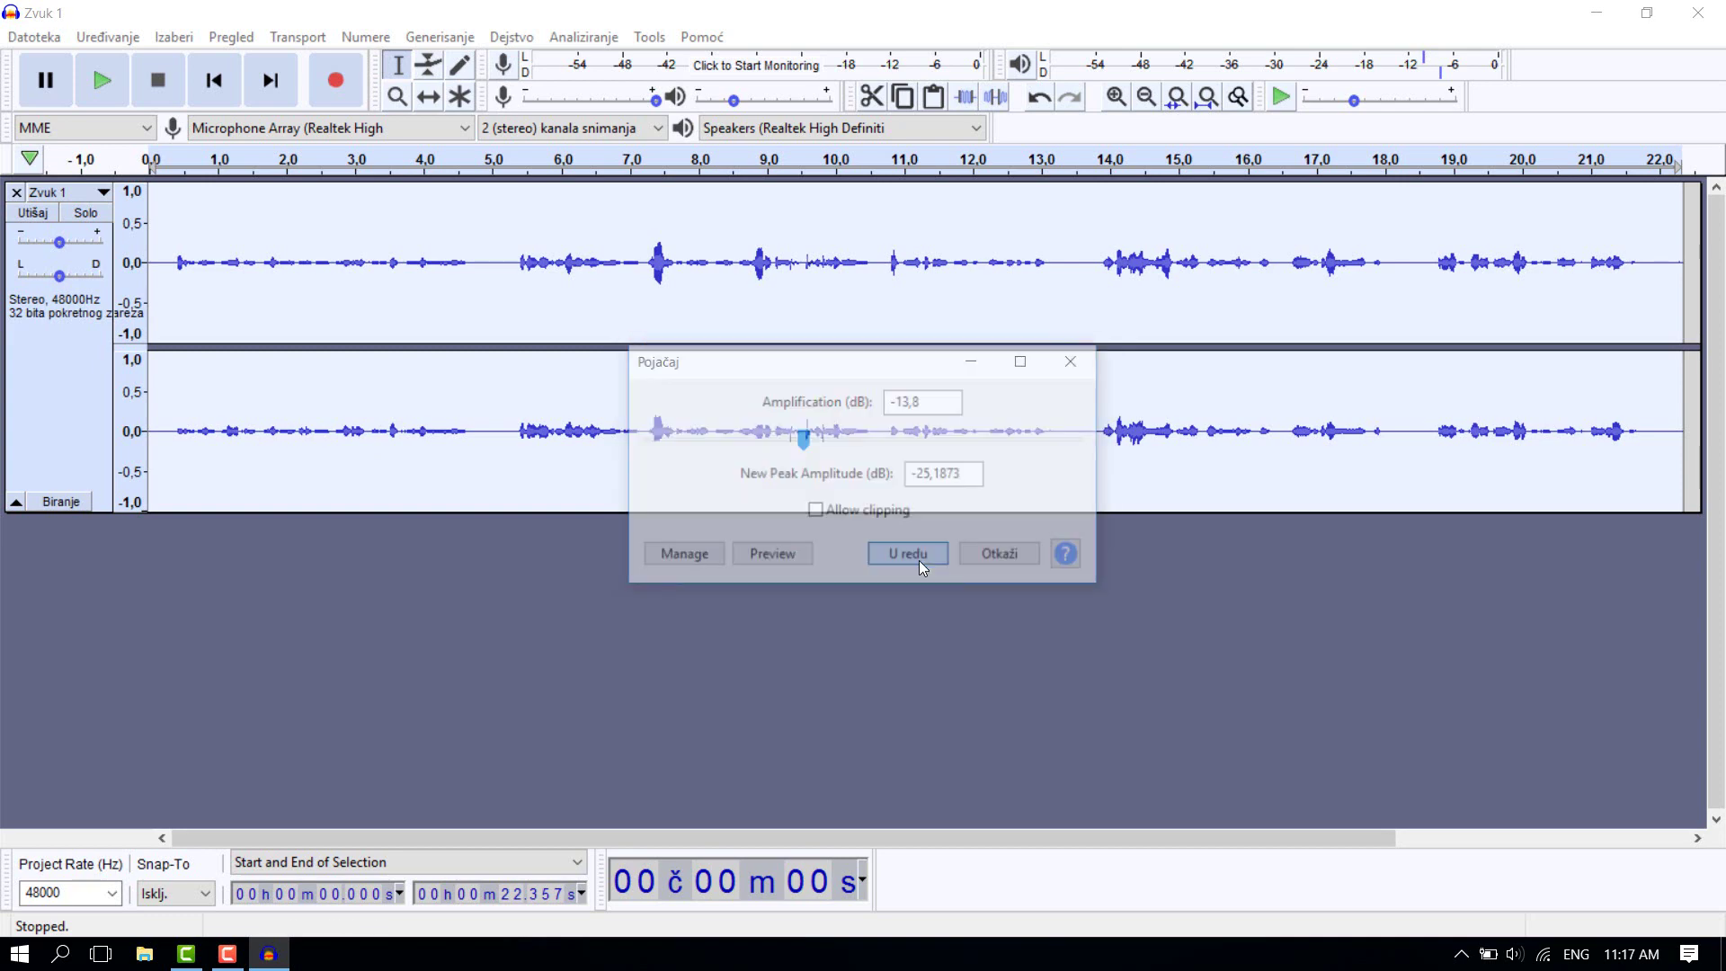